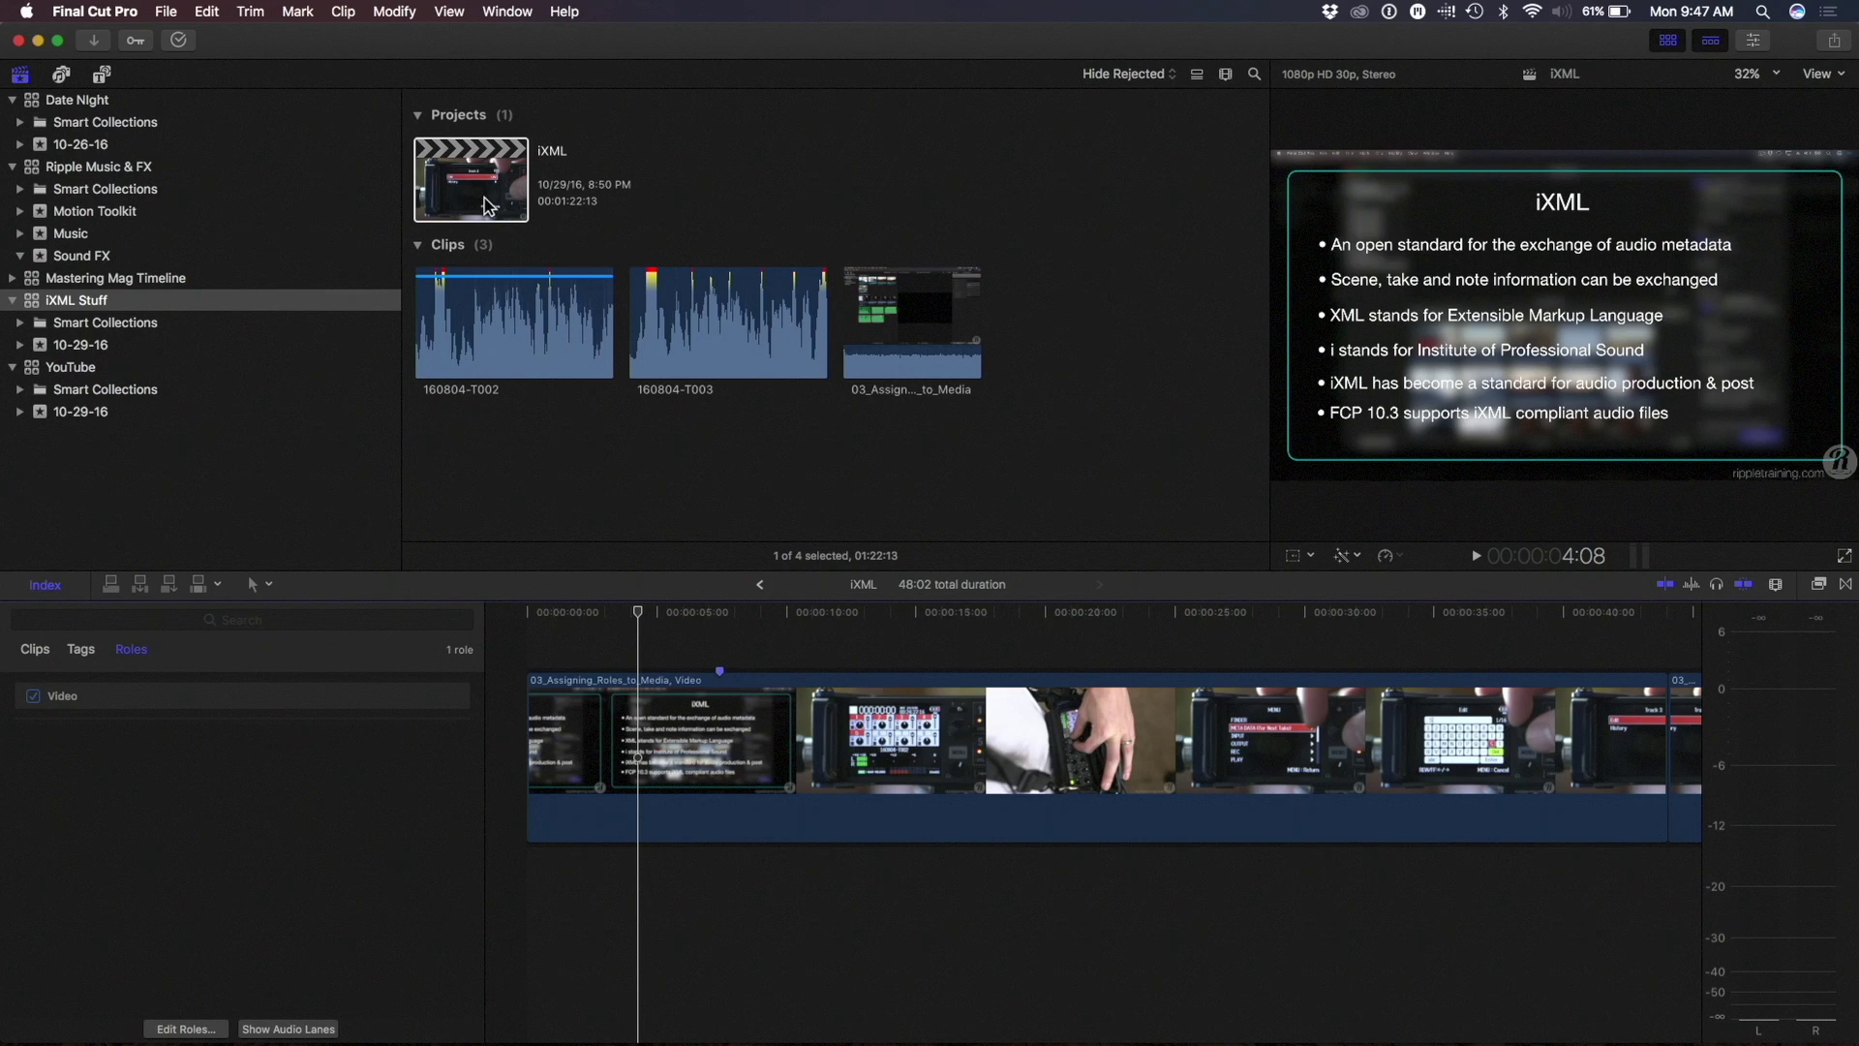
# Close Media Import without importing and hide the libraries and browser to enlarge the viewer.
pyautogui.press('super+i')
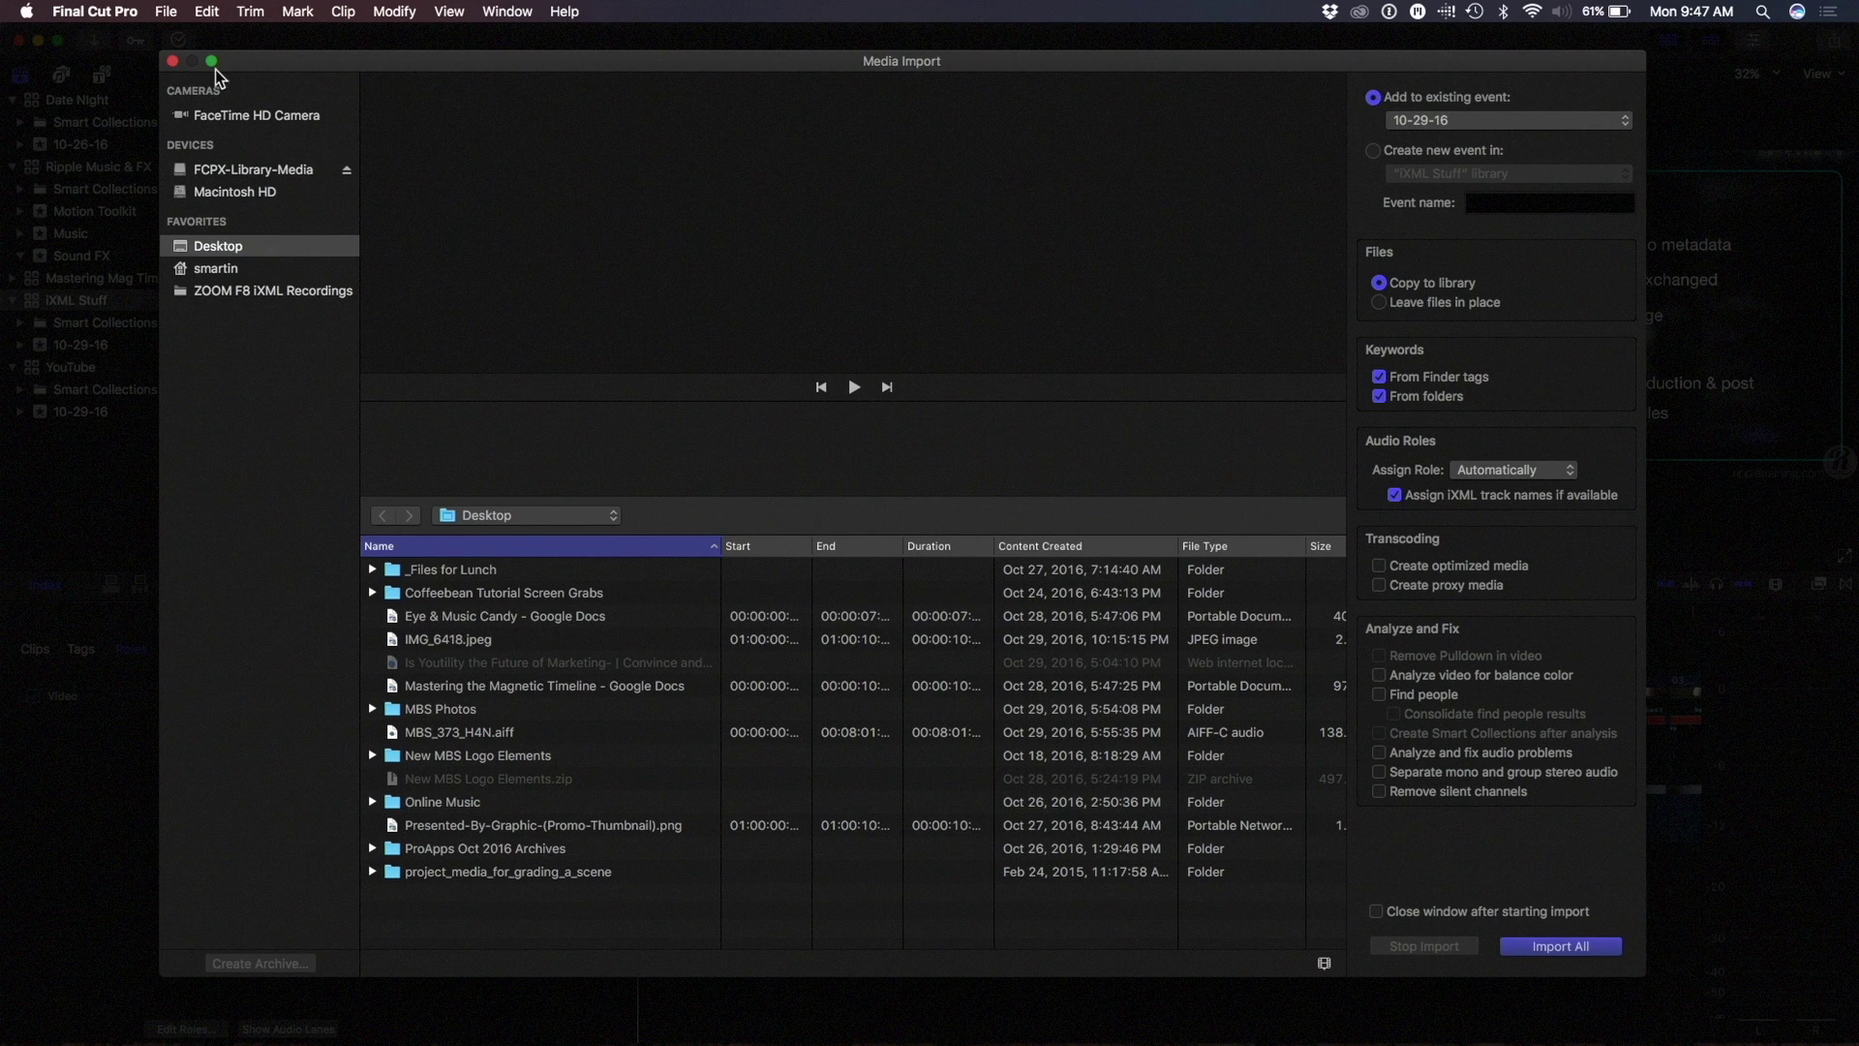
pyautogui.click(174, 61)
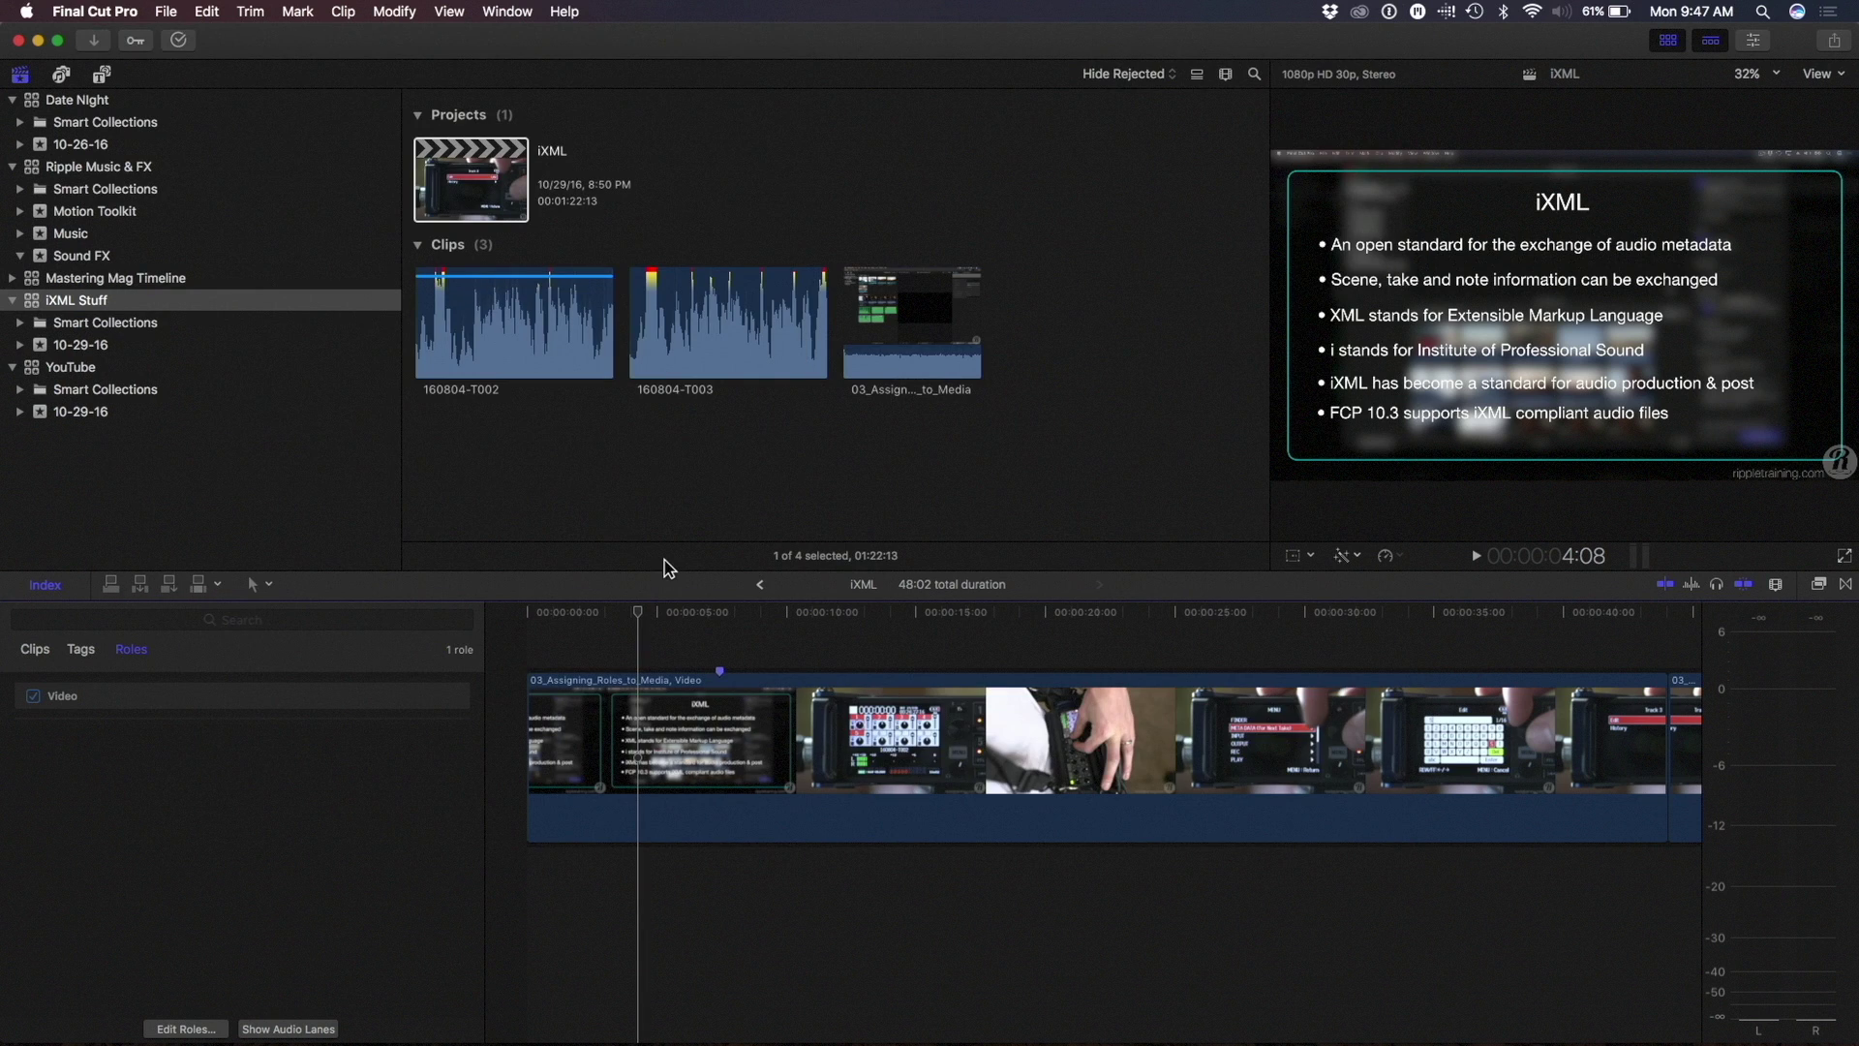
pyautogui.press('ctrl+super+1')
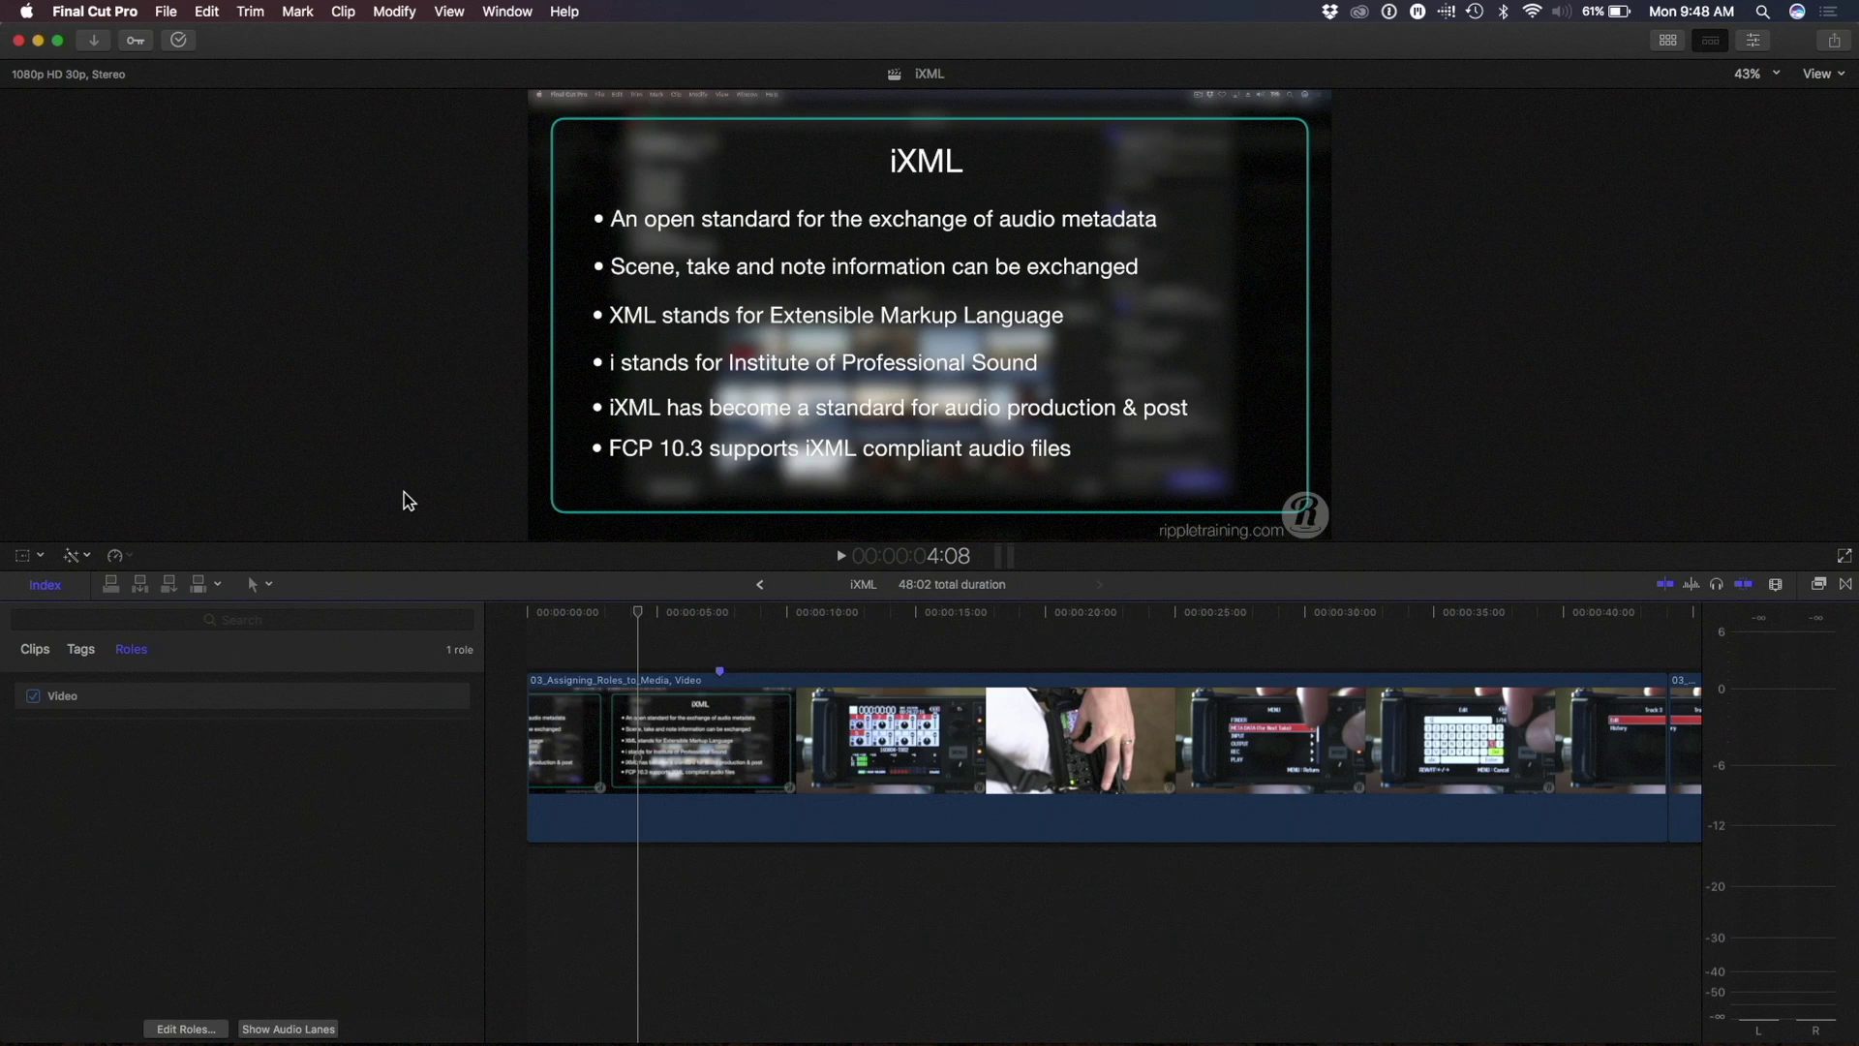
# Scrub and play the timeline to stop near 00:00:16:09 on the ZOOM F8 Digital Field Recorder title.
pyautogui.click(751, 614)
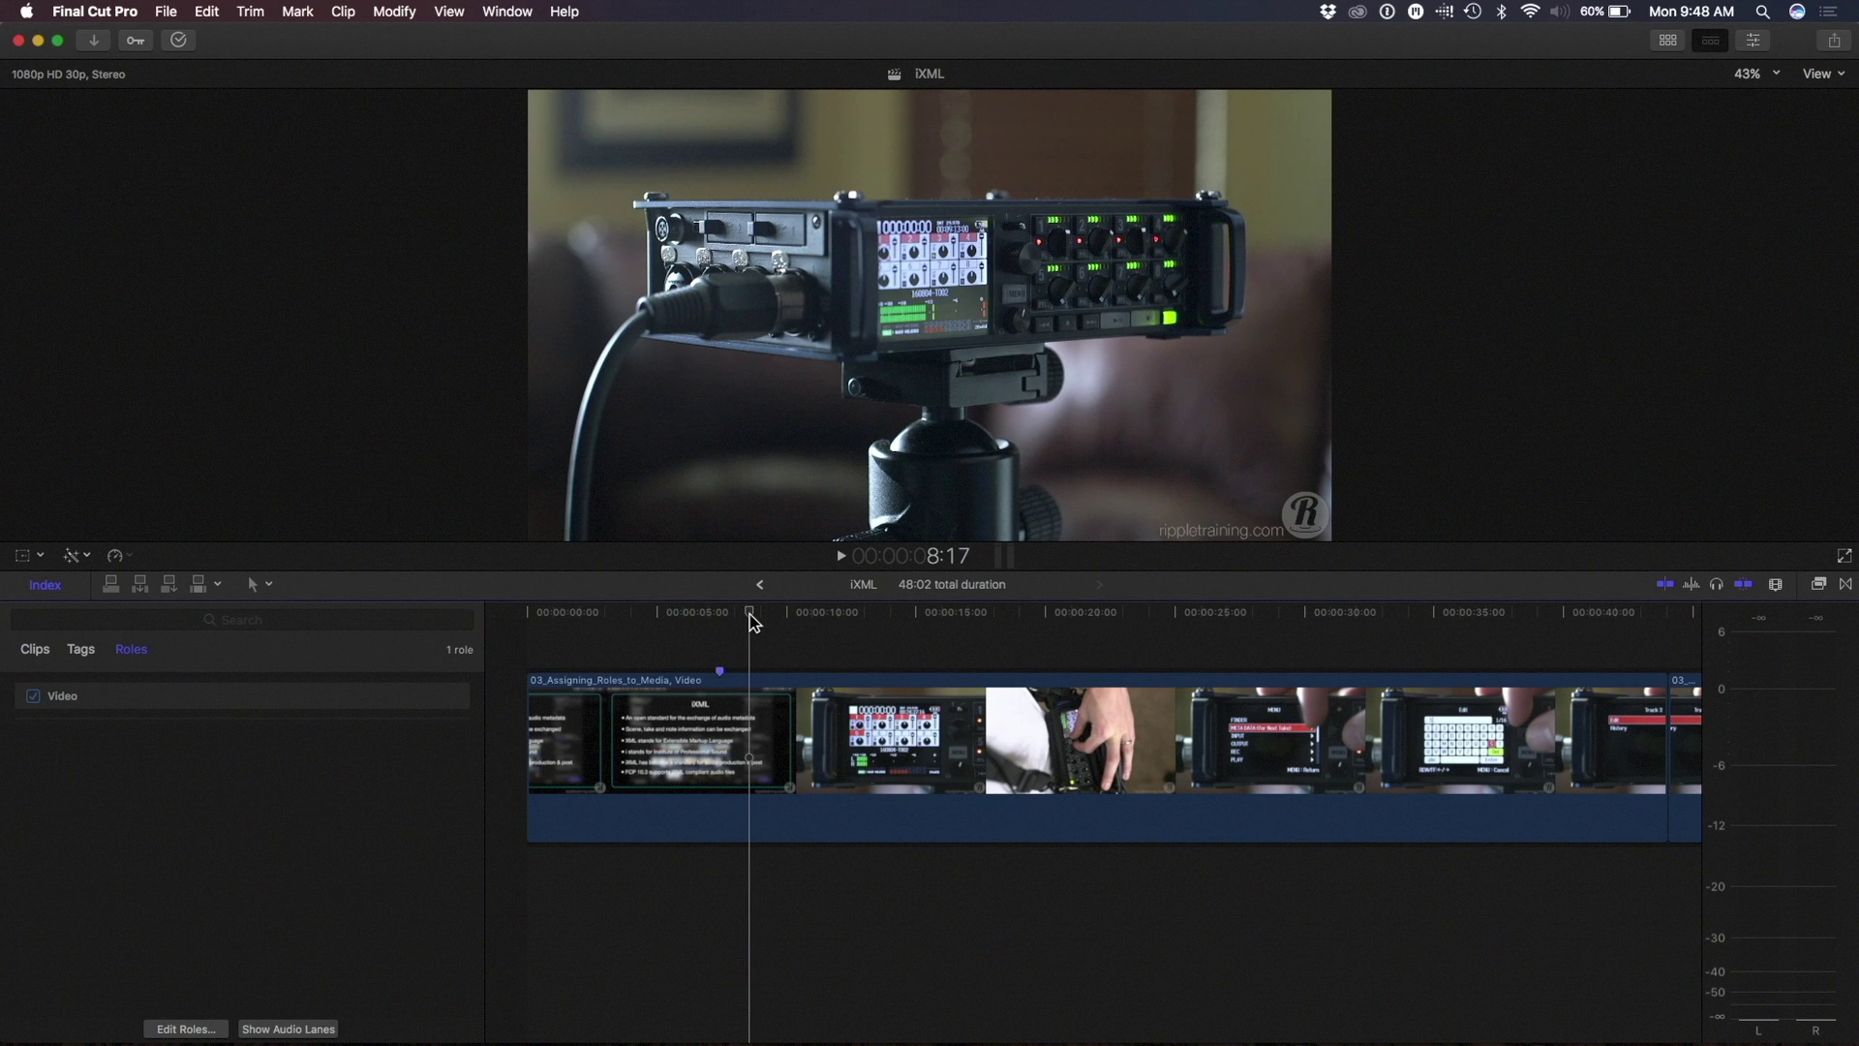
pyautogui.moveTo(749, 616); pyautogui.dragTo(842, 622)
pyautogui.press('space')
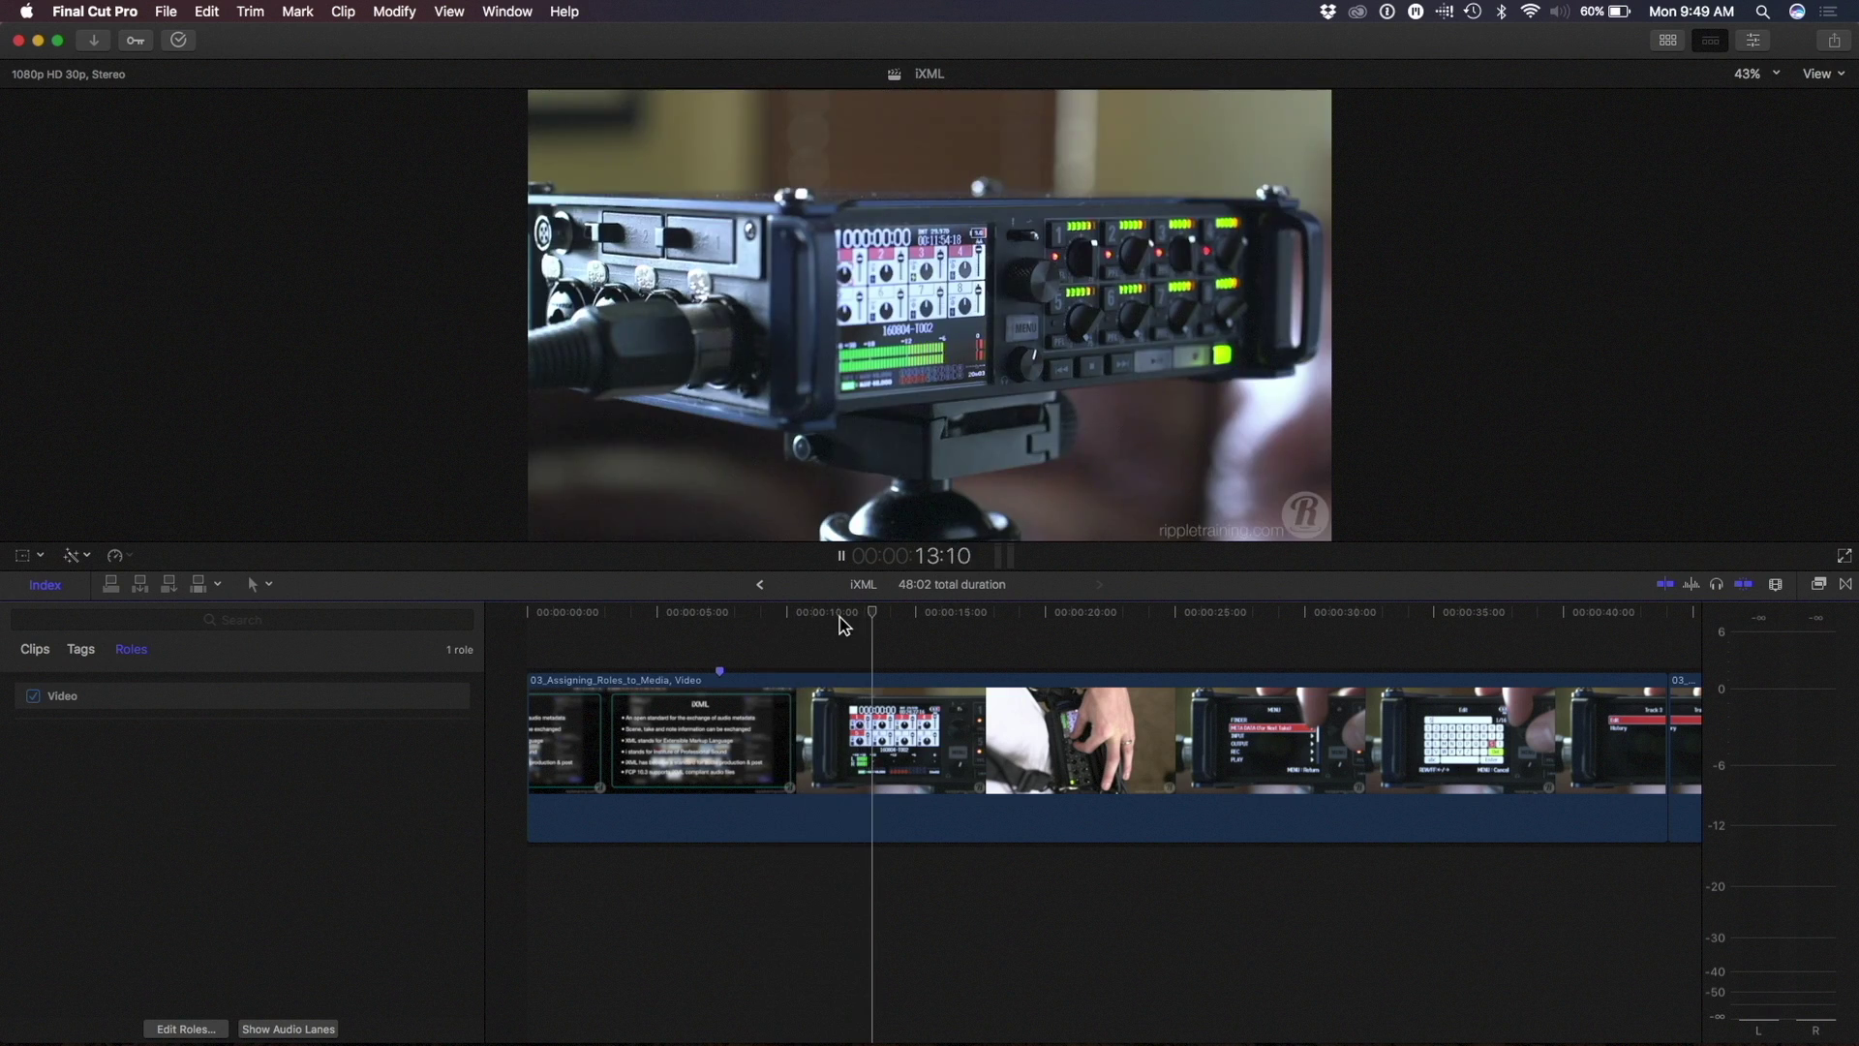
pyautogui.press('space')
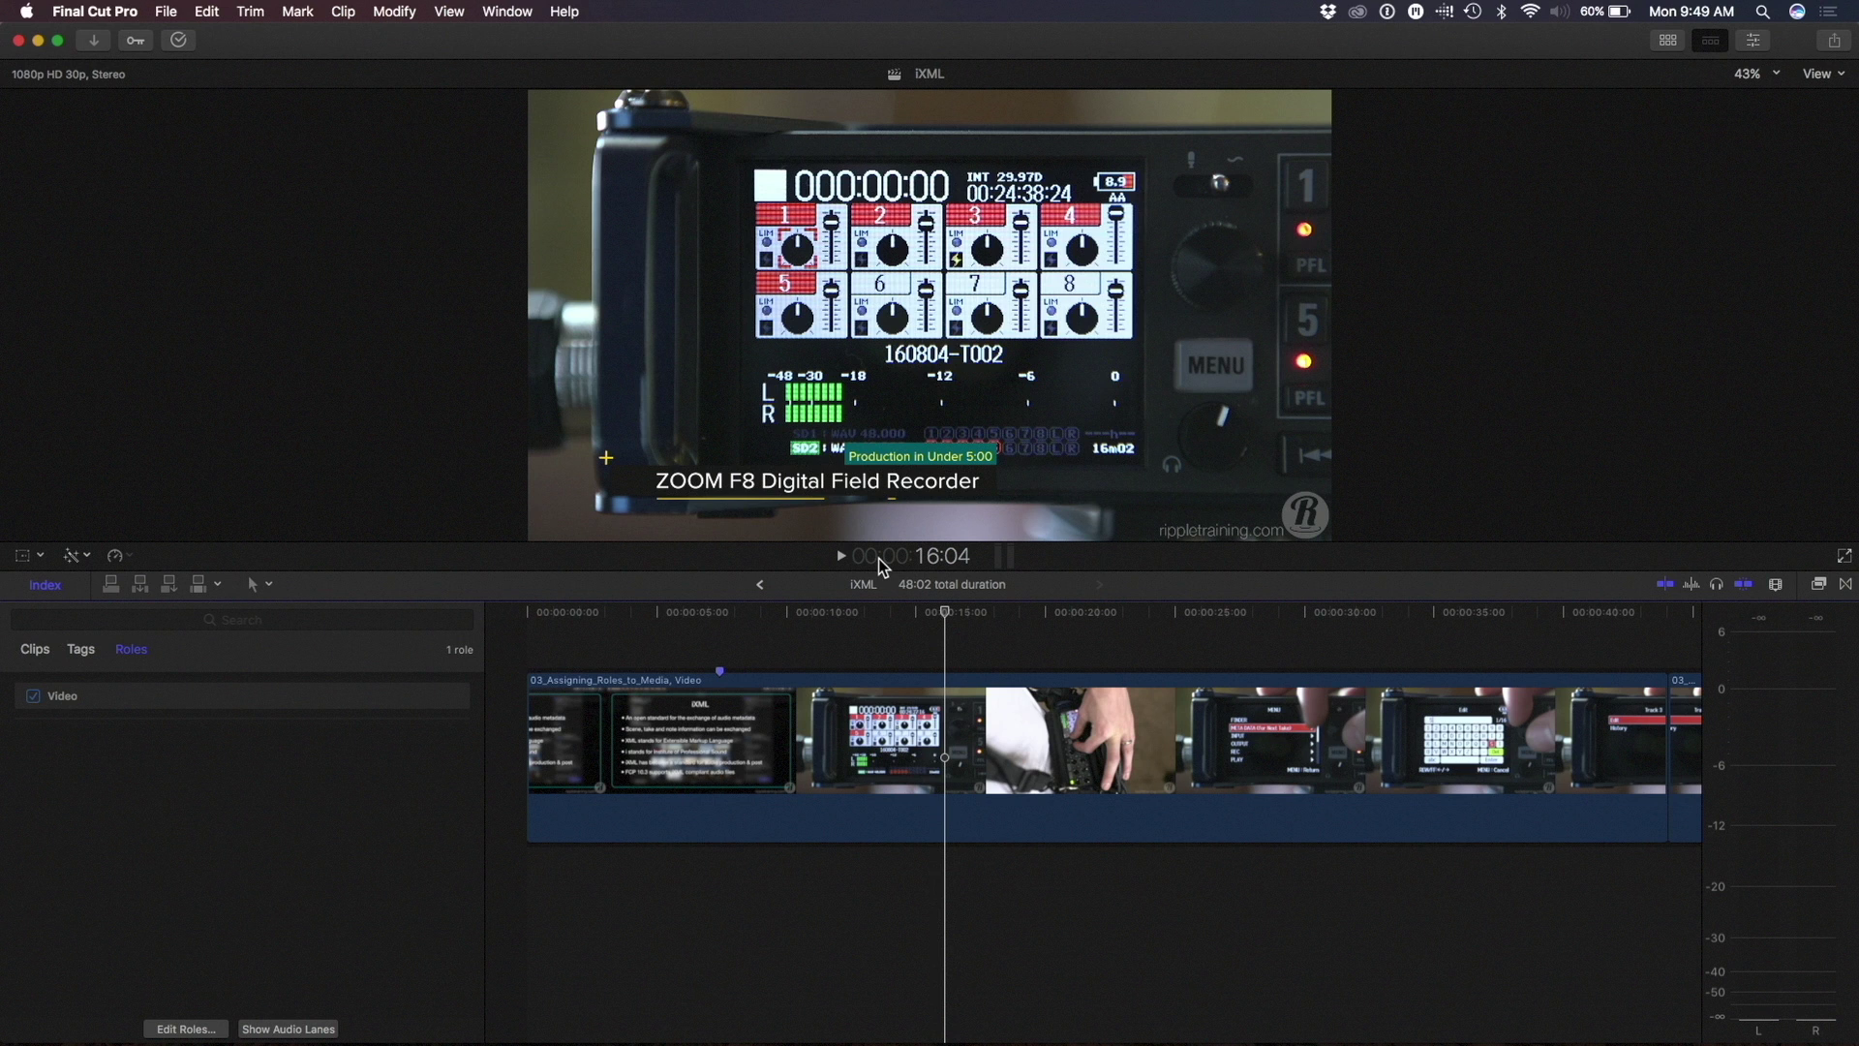
pyautogui.press('Right')
pyautogui.press('Right')
pyautogui.press('Right')
pyautogui.press('Right')
pyautogui.press('Right')
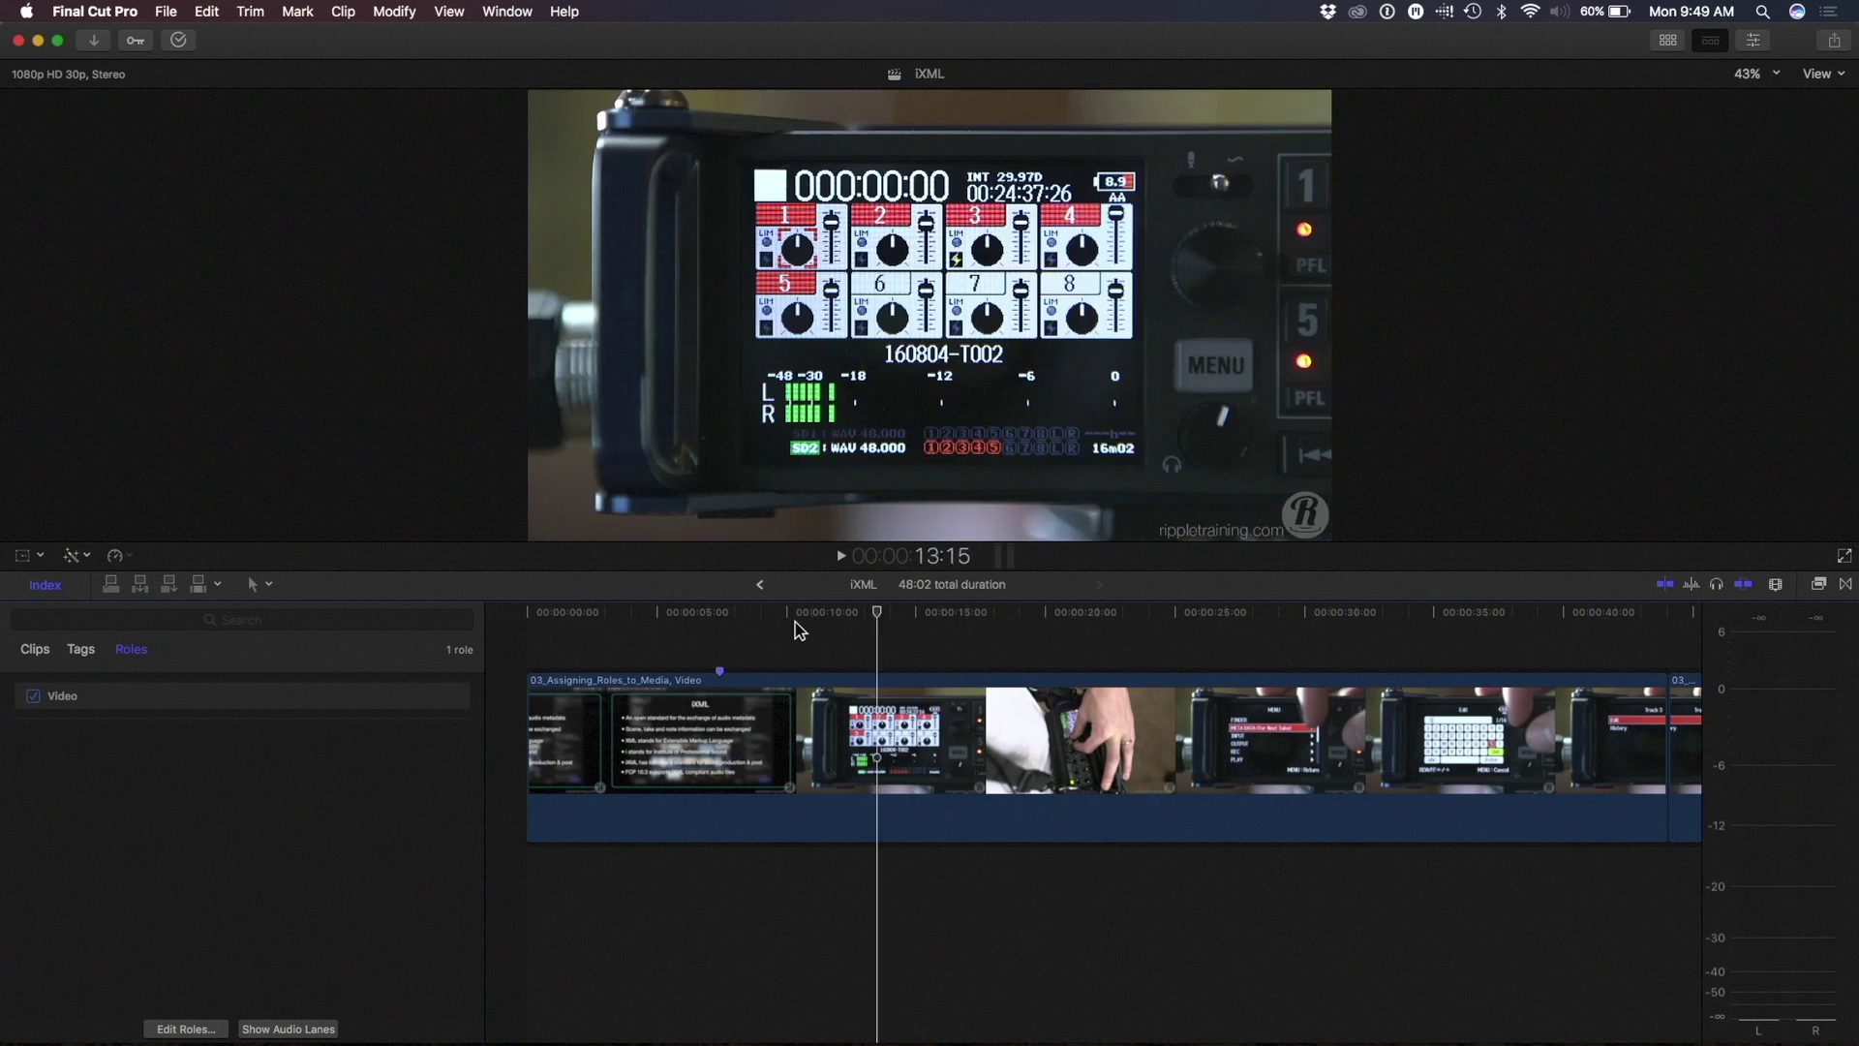
# Drag the playhead forward to 00:00:45:02 to show the Track Name screen (WIRELESS, Boom, LAV).
pyautogui.moveTo(794, 621); pyautogui.dragTo(1269, 659)
pyautogui.moveTo(1327, 716)
pyautogui.mouseDown()
pyautogui.moveTo(1283, 717)
pyautogui.moveTo(1309, 717)
pyautogui.mouseUp()
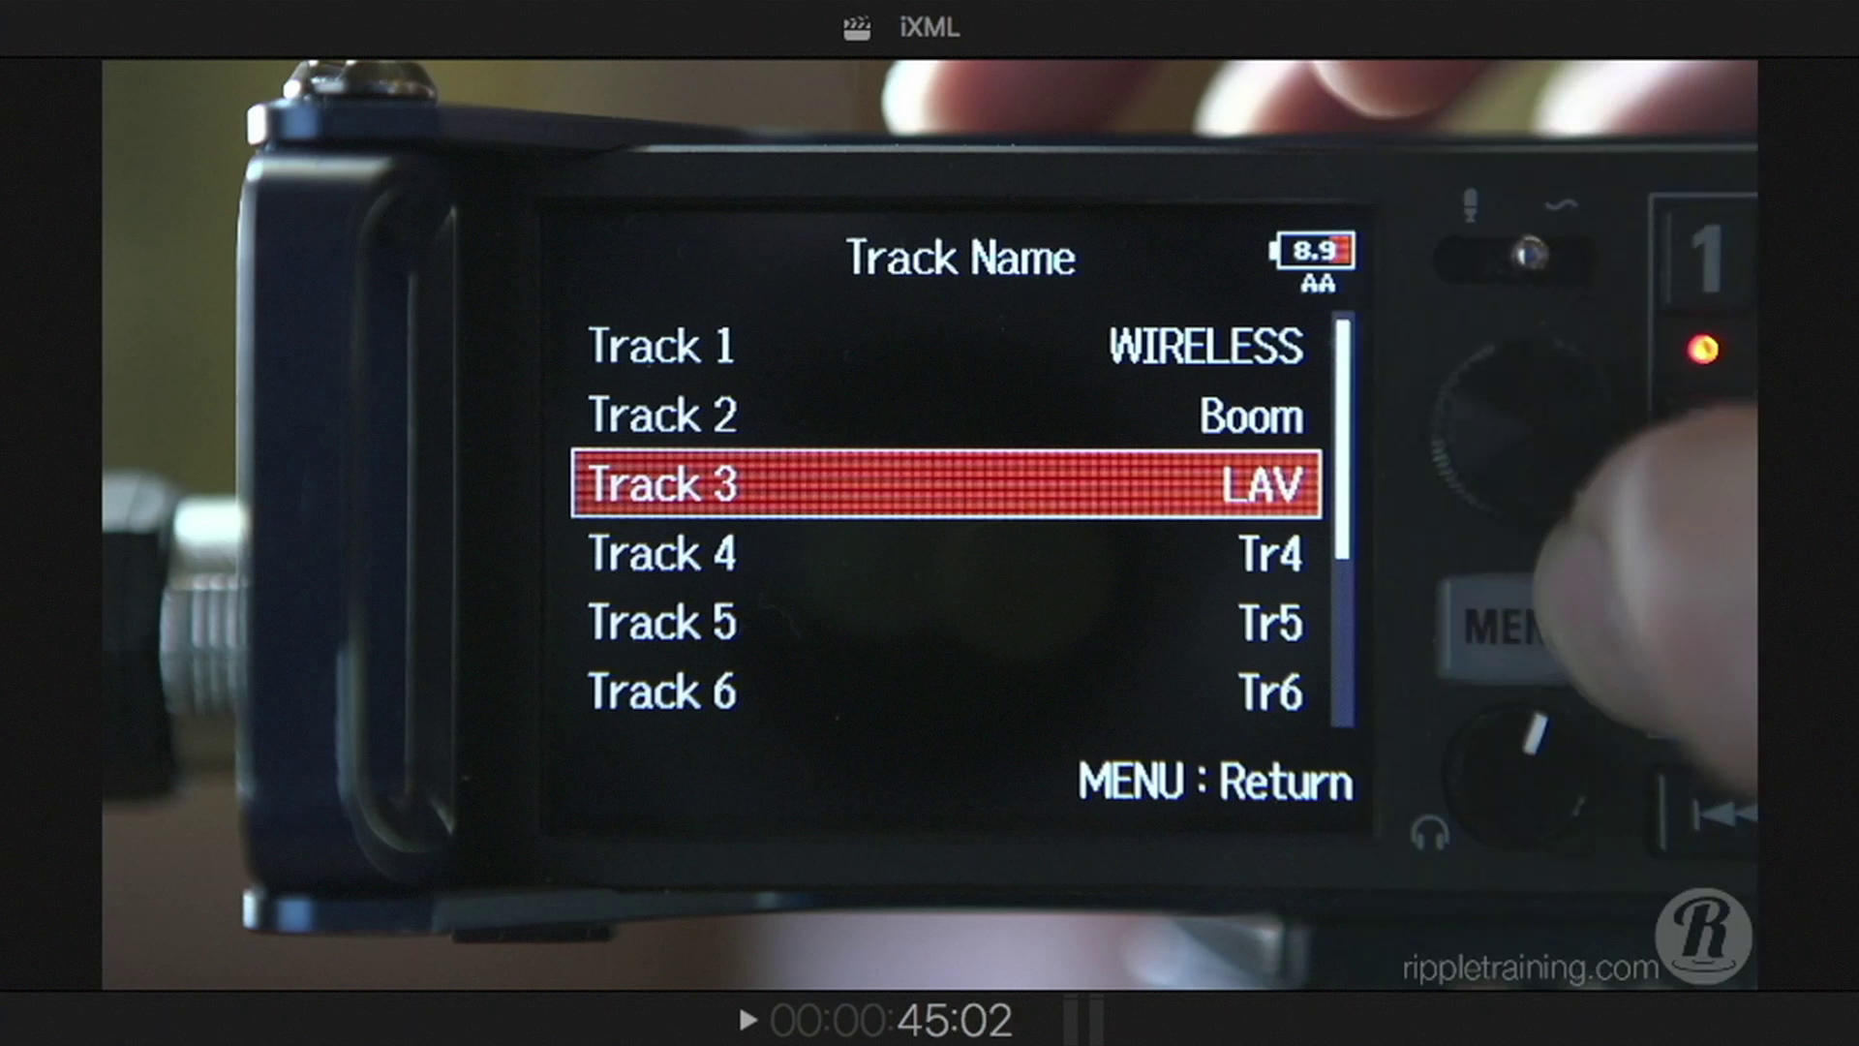
# Drag the playhead back to about 00:00:20, where the boom operator holds a microphone.
pyautogui.moveTo(1777, 936); pyautogui.dragTo(800, 949)
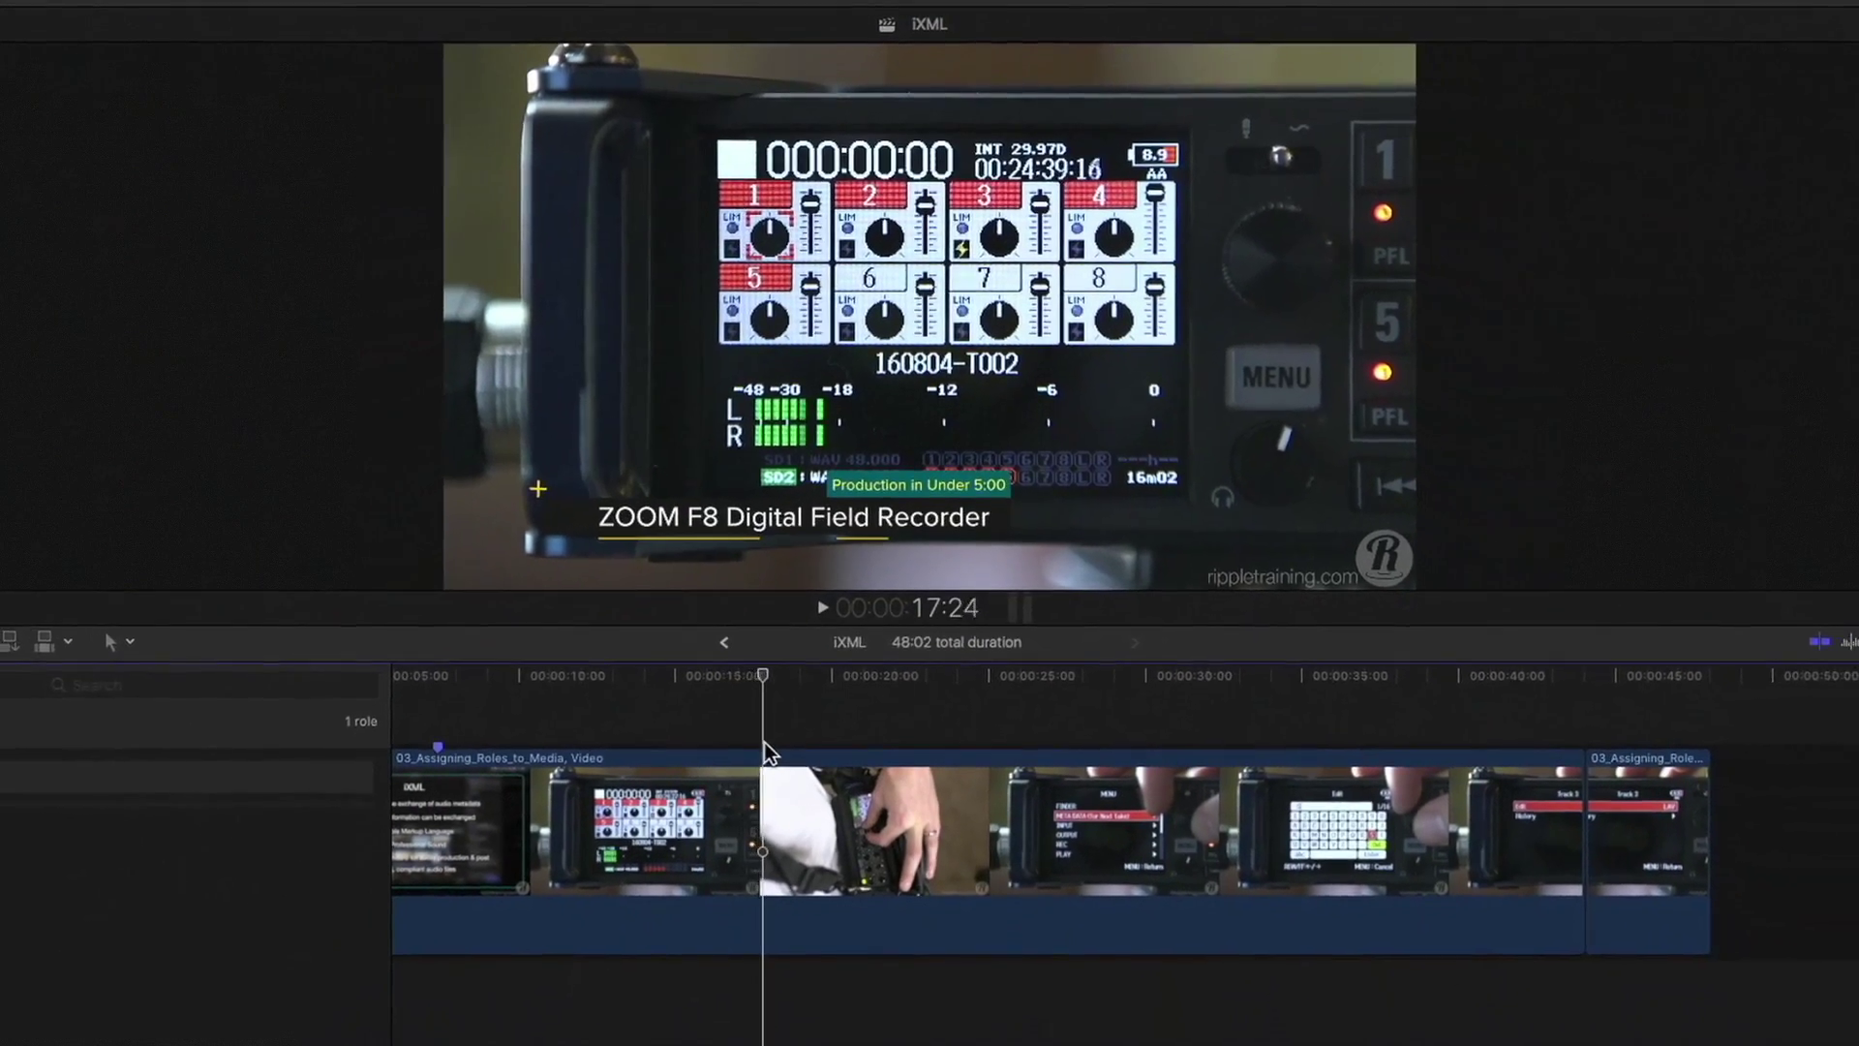
pyautogui.moveTo(840, 675); pyautogui.dragTo(847, 675)
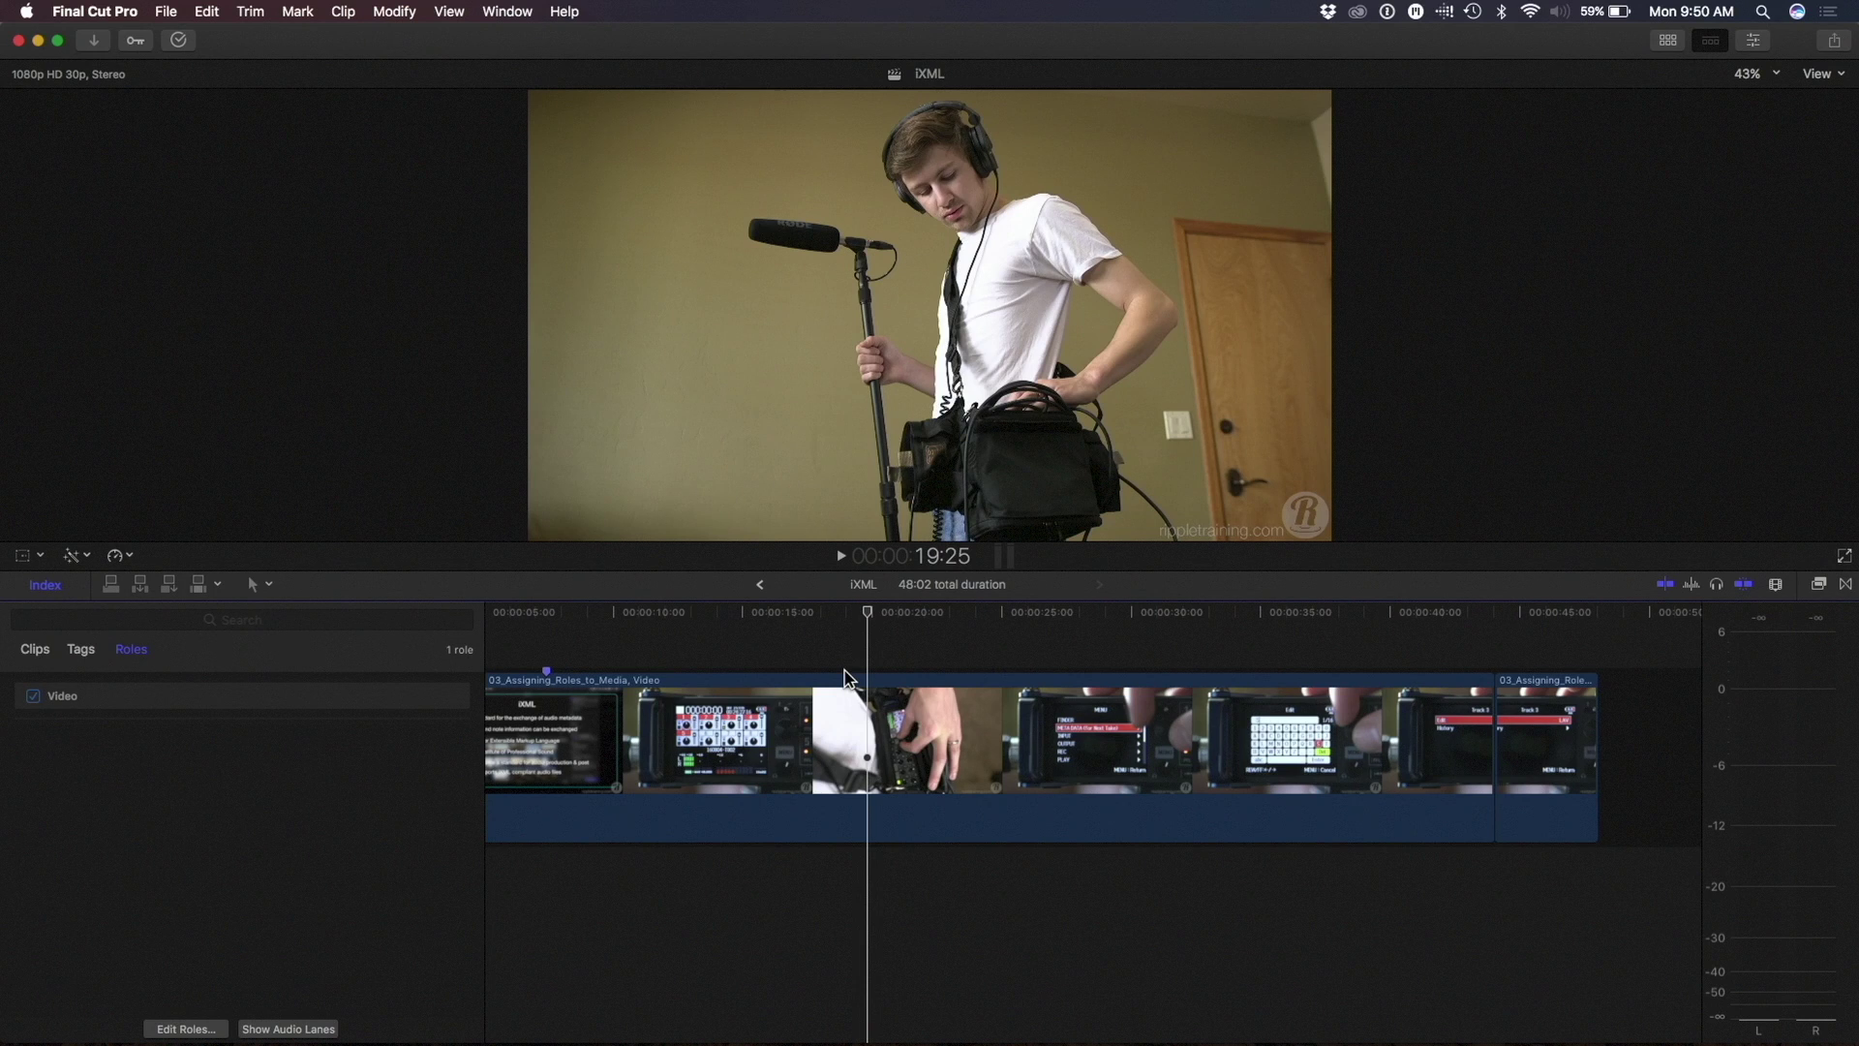
pyautogui.moveTo(868, 618); pyautogui.dragTo(934, 623)
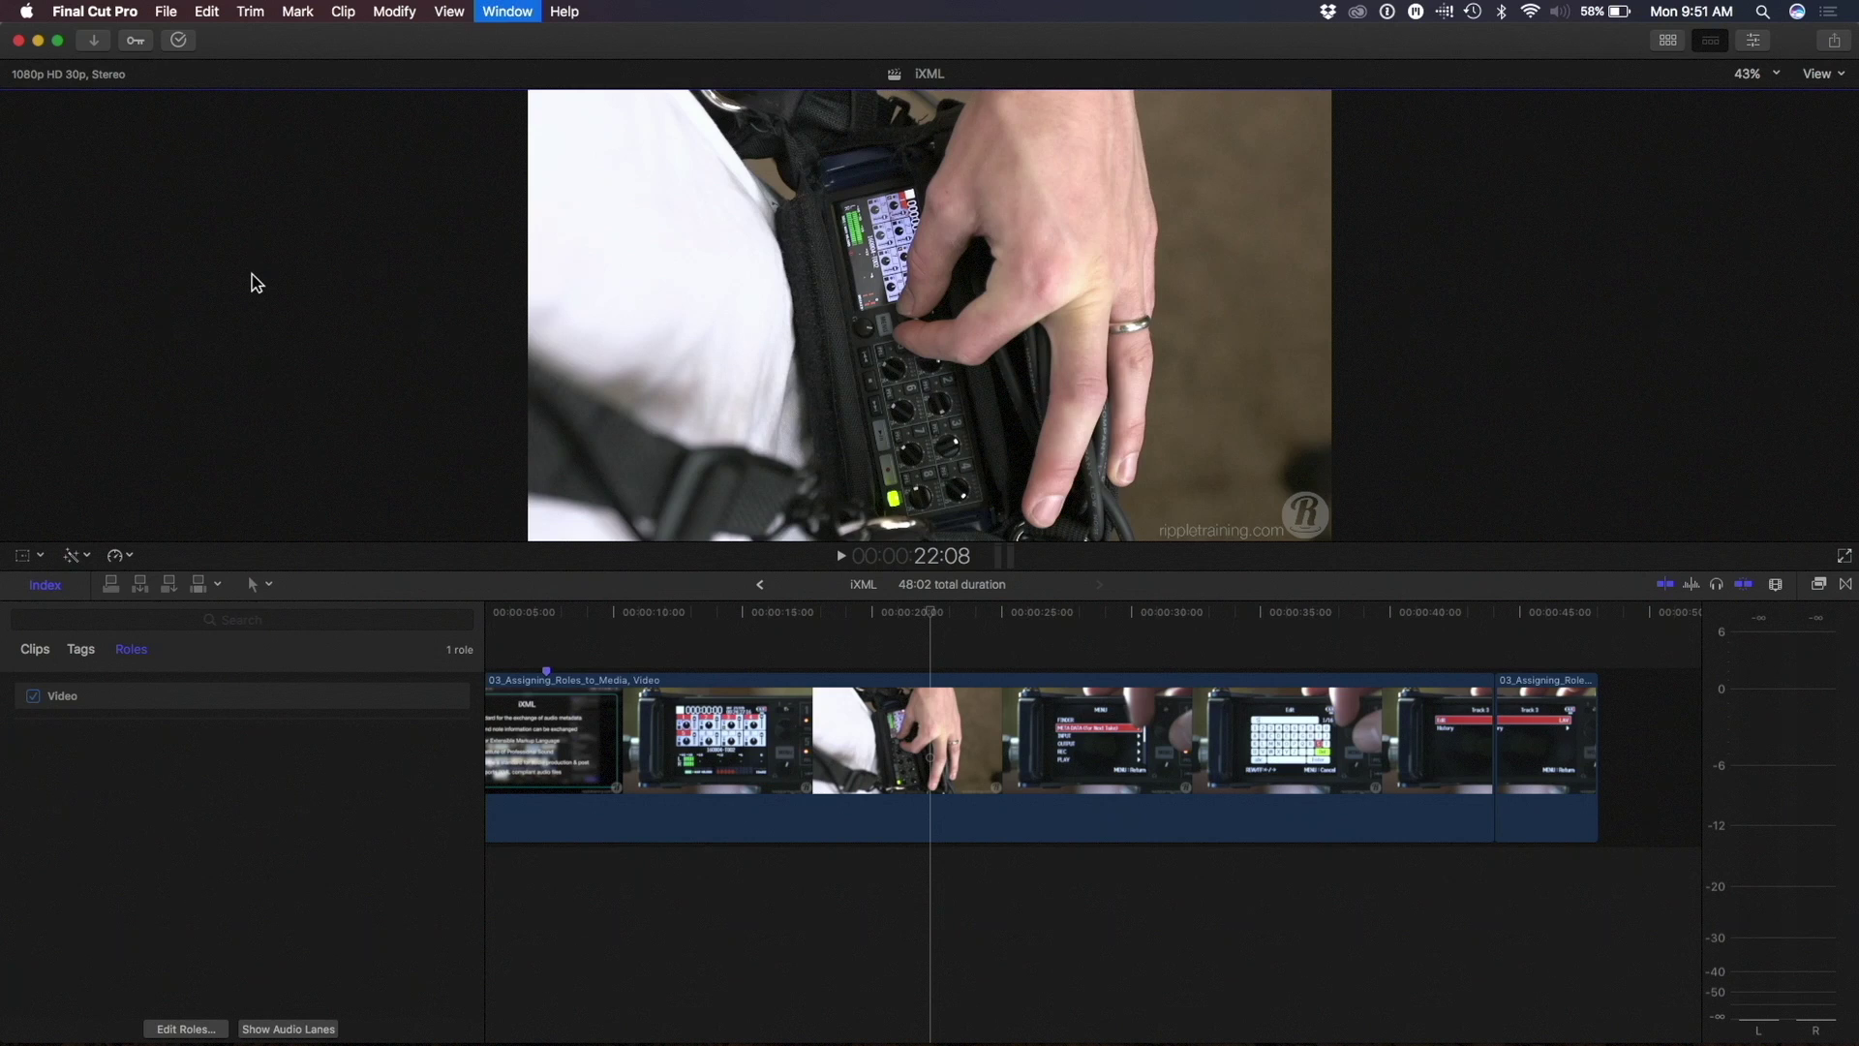
# Restore the browser, reopen Media Import, and select 160804-T002.WAV and 160804-T003.WAV in ZOOM F8 iXML Recordings.
pyautogui.press('ctrl+super+1')
pyautogui.press('super+i')
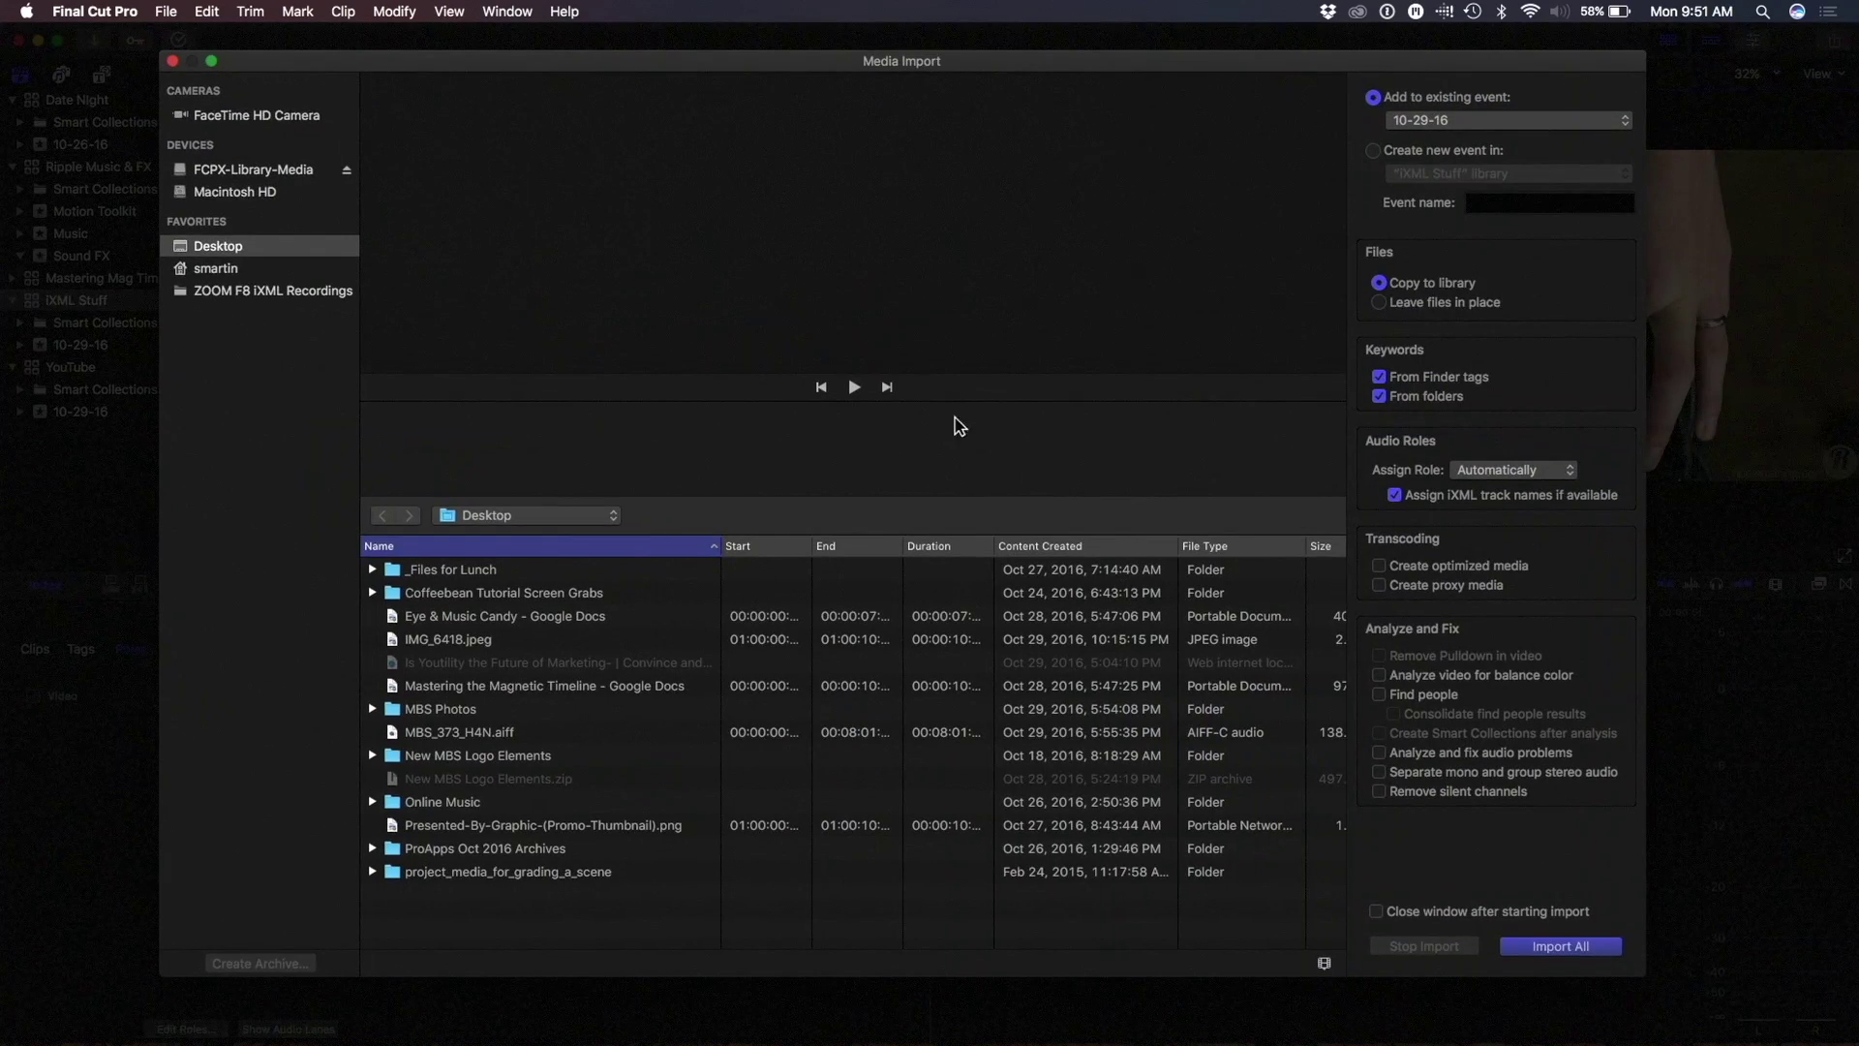
pyautogui.click(236, 292)
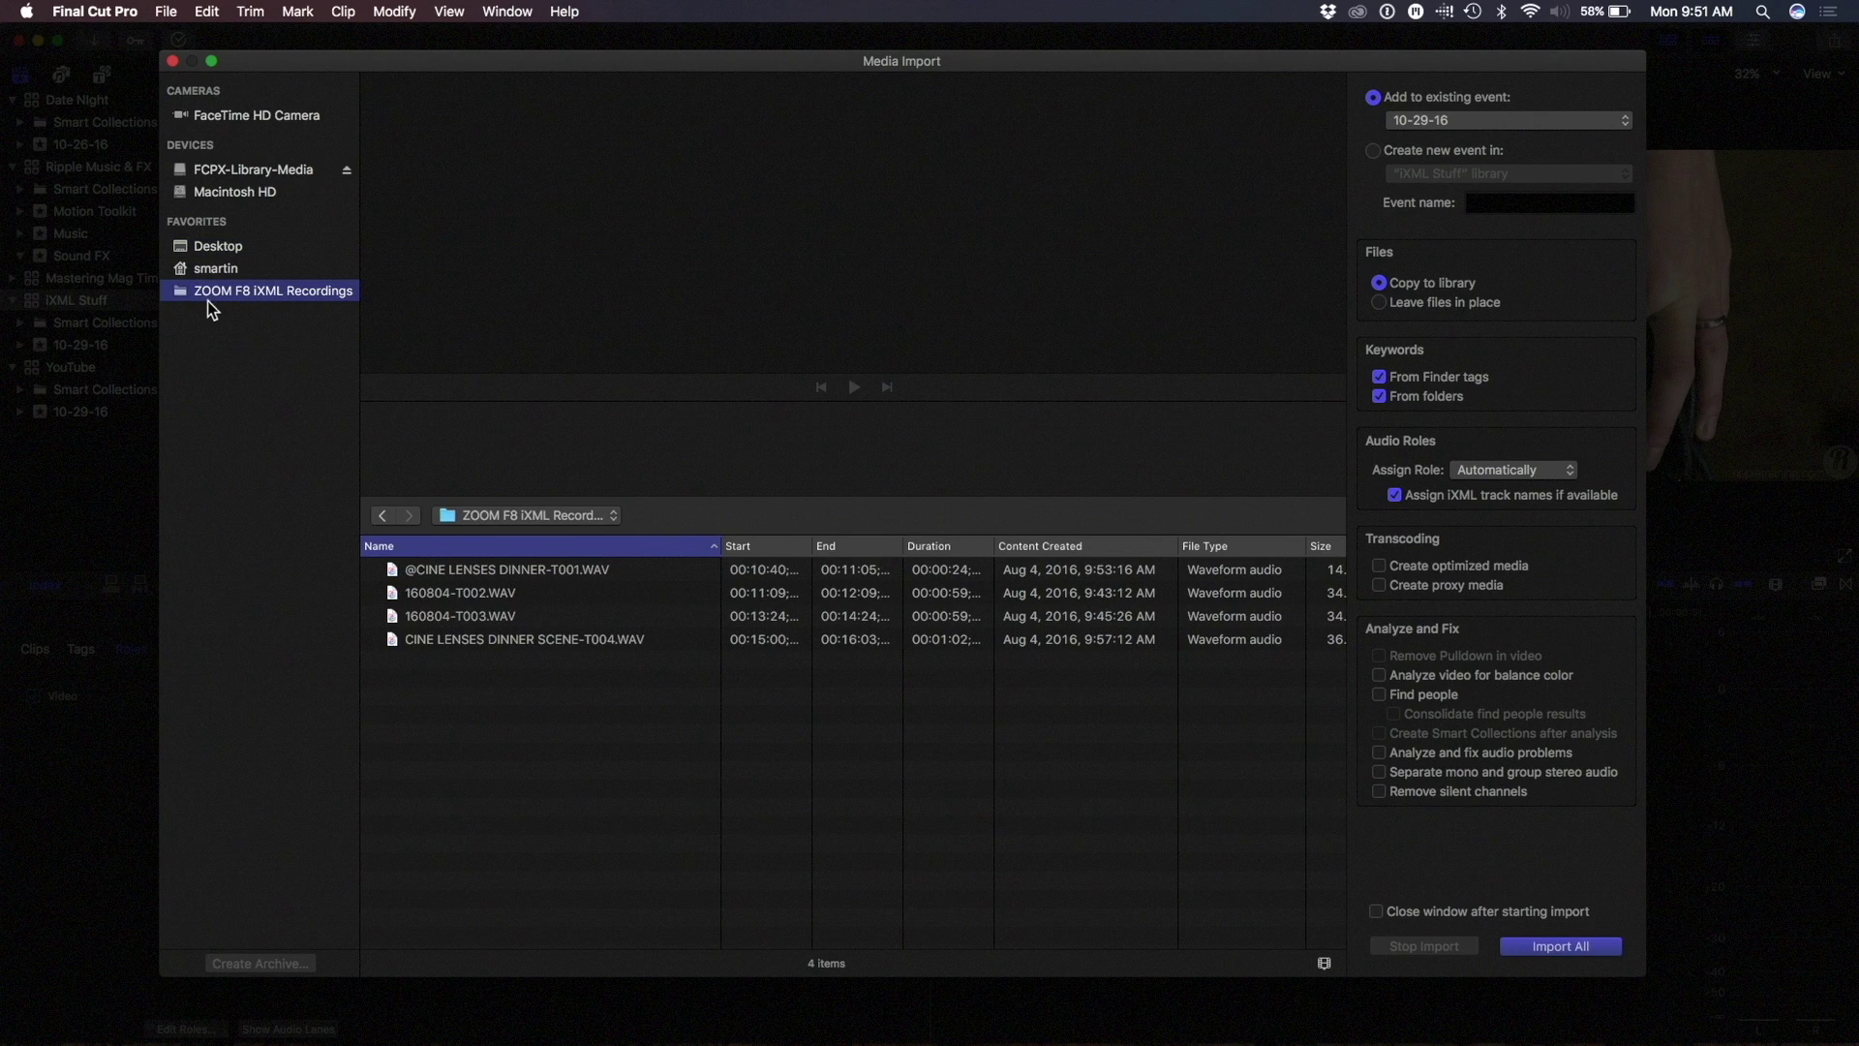
pyautogui.click(422, 589)
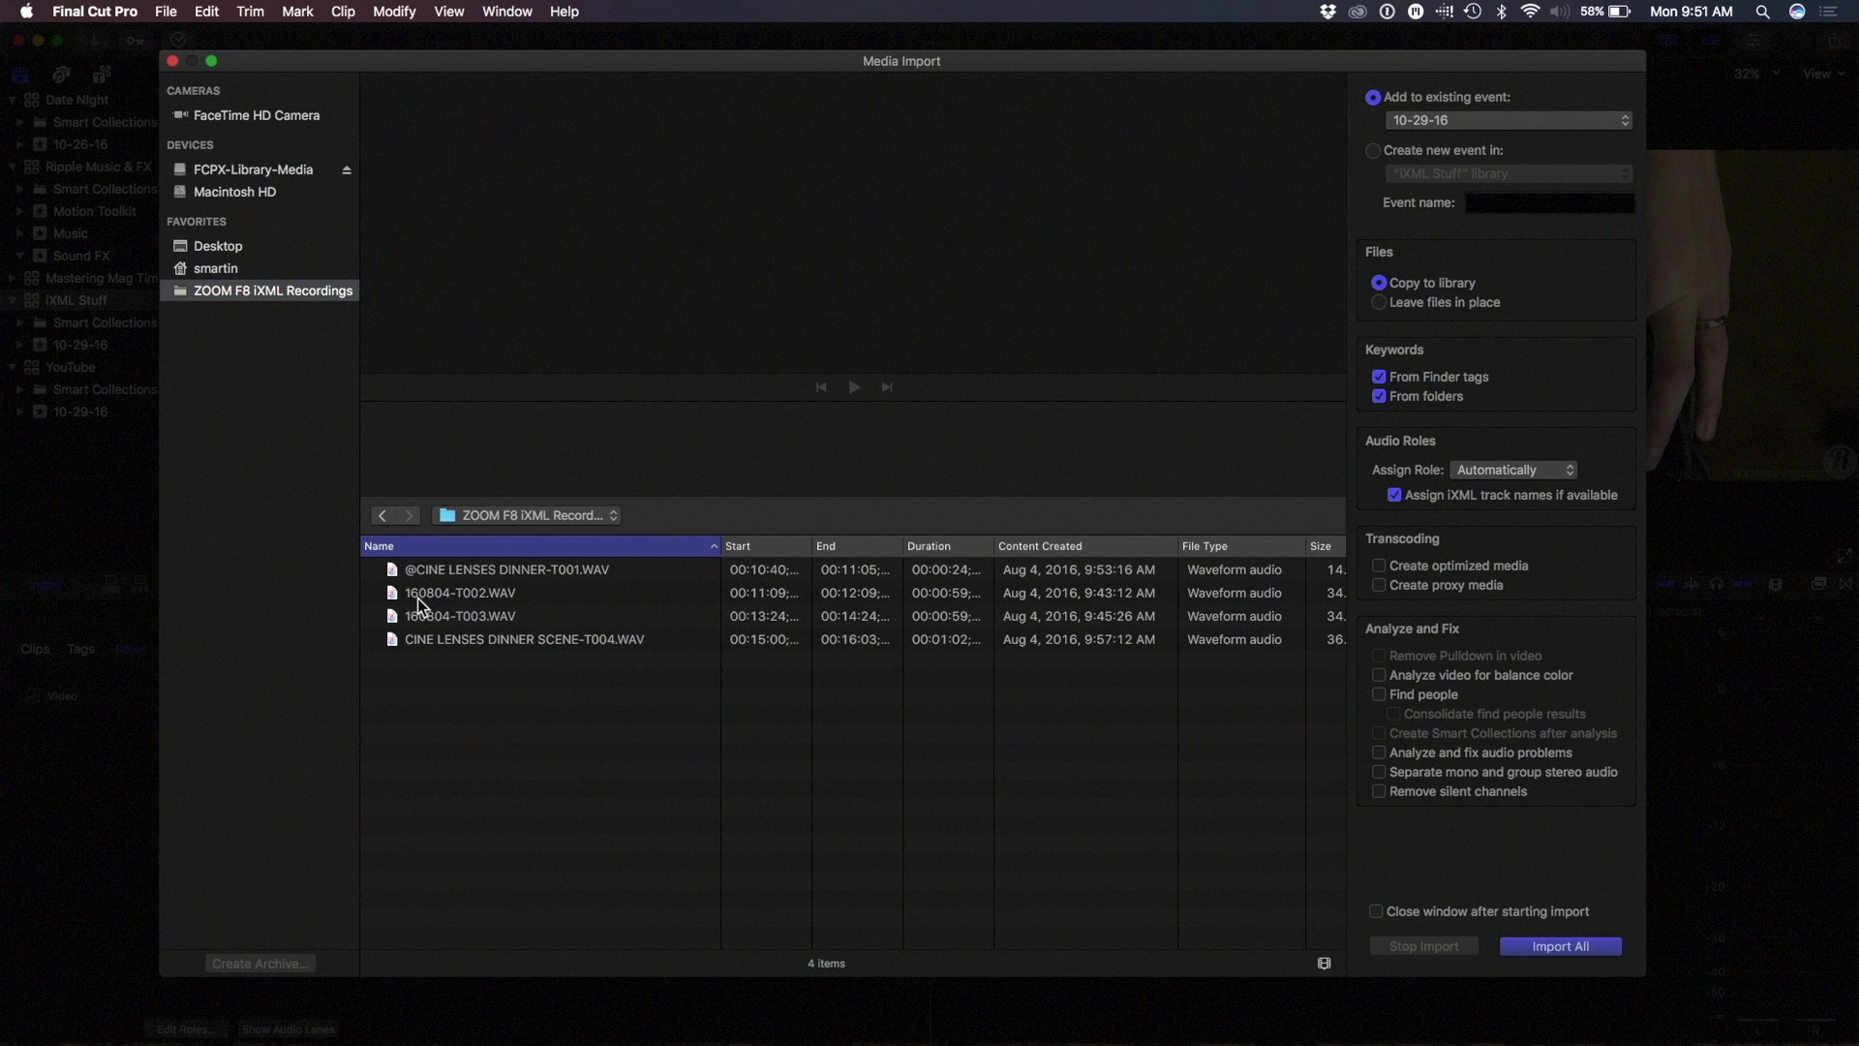
pyautogui.keyDown('shift'); pyautogui.click(420, 617); pyautogui.keyUp('shift')
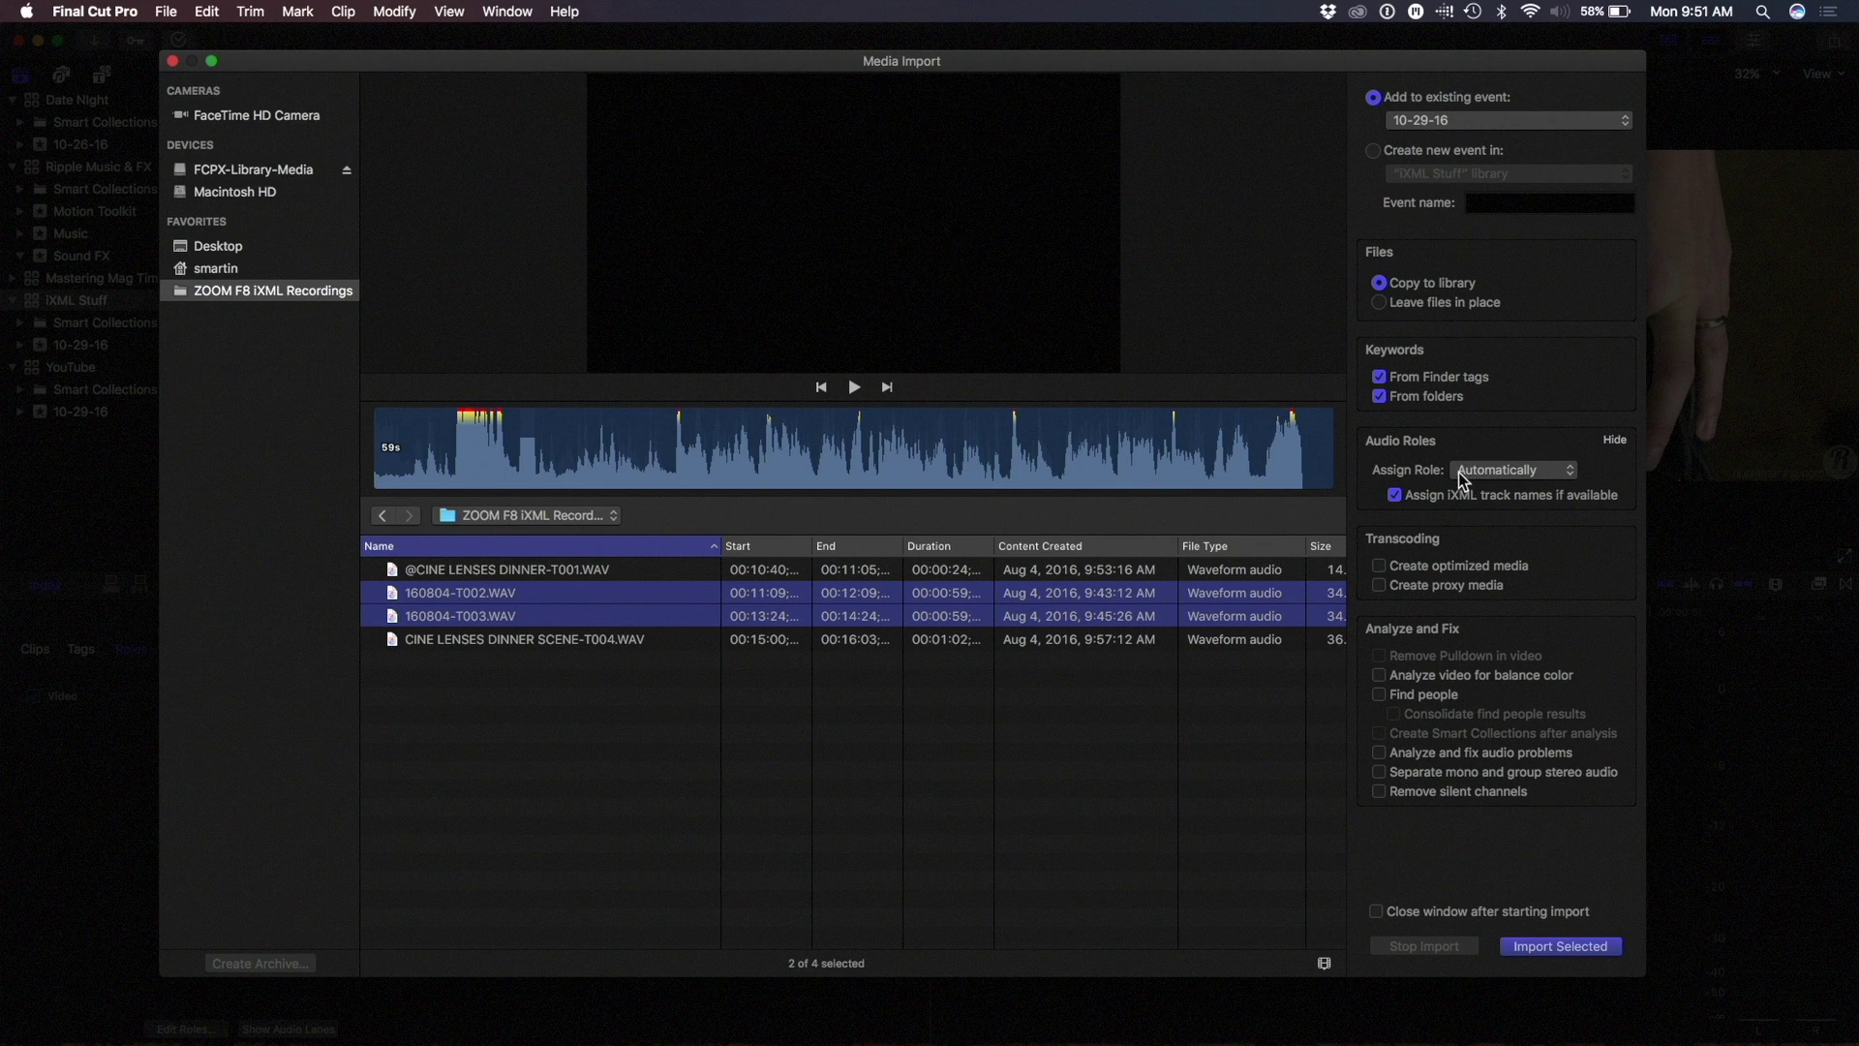
# Set the import role to DAR and reselect 160804-T002.WAV and 160804-T003.WAV.
pyautogui.click(1502, 468)
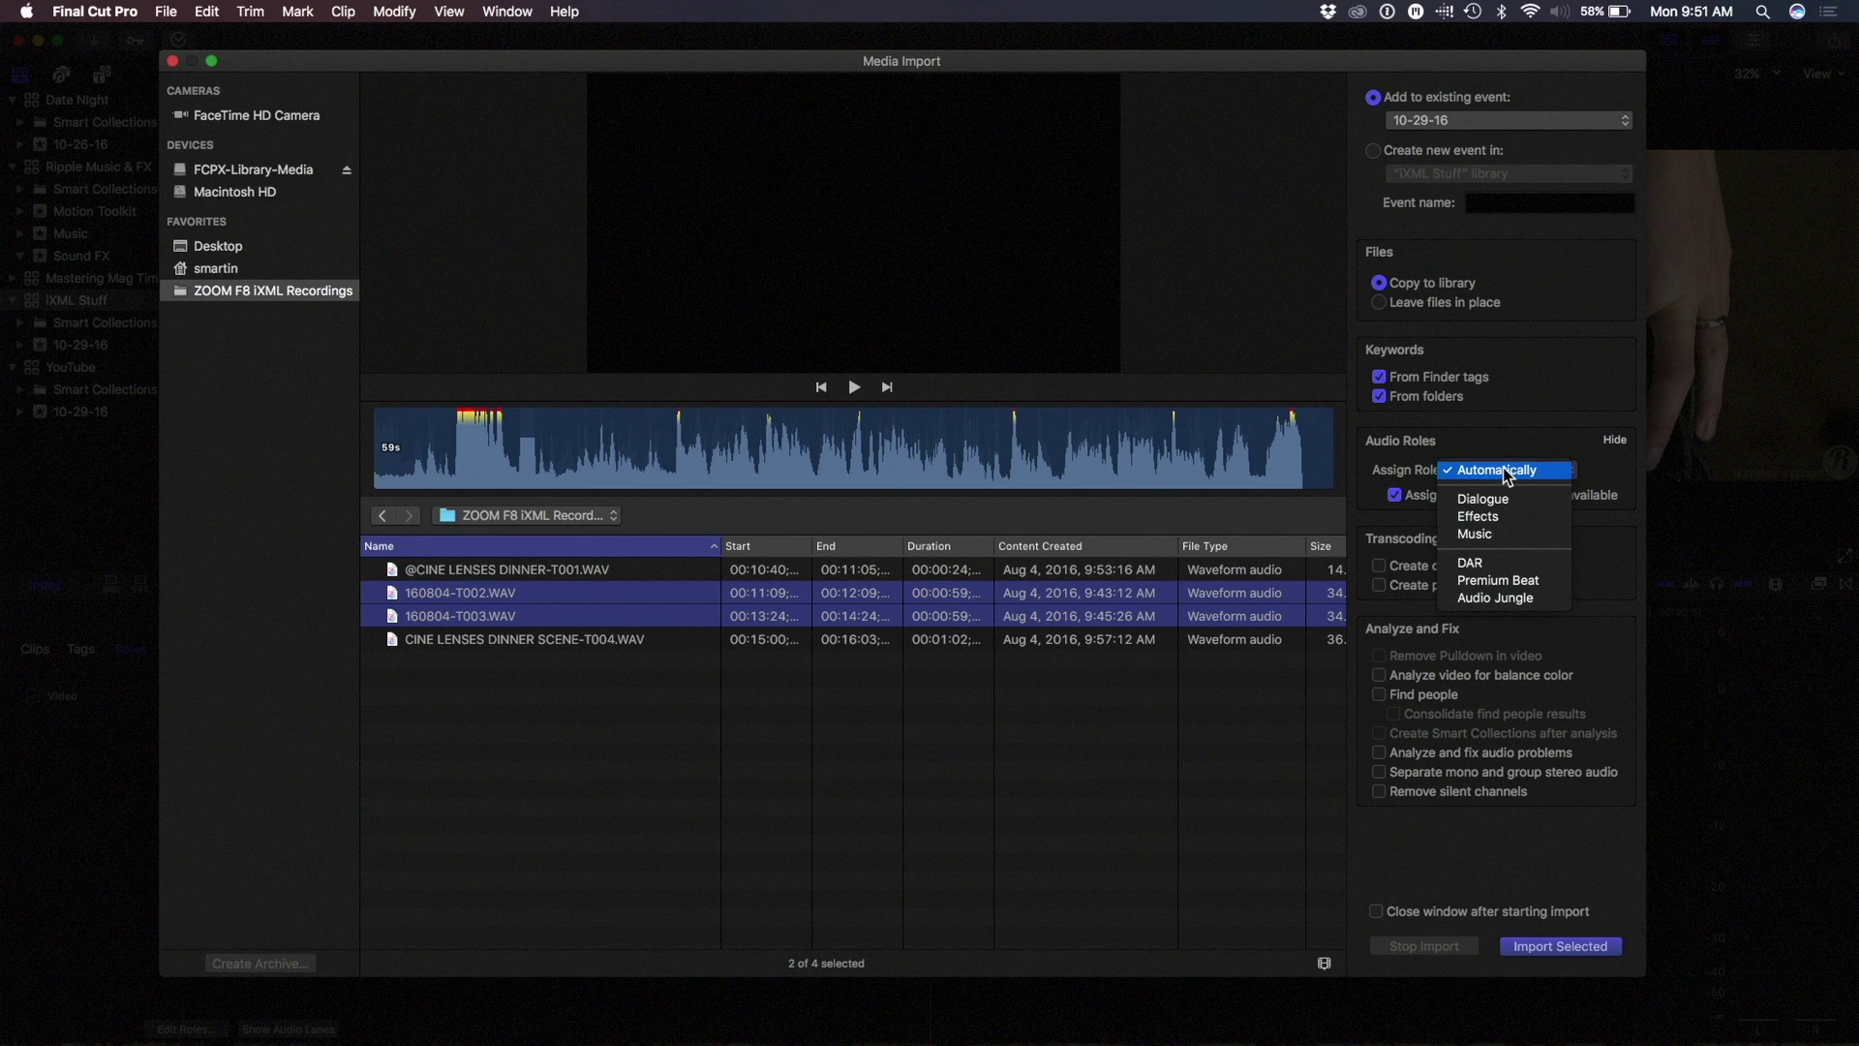
pyautogui.click(1503, 561)
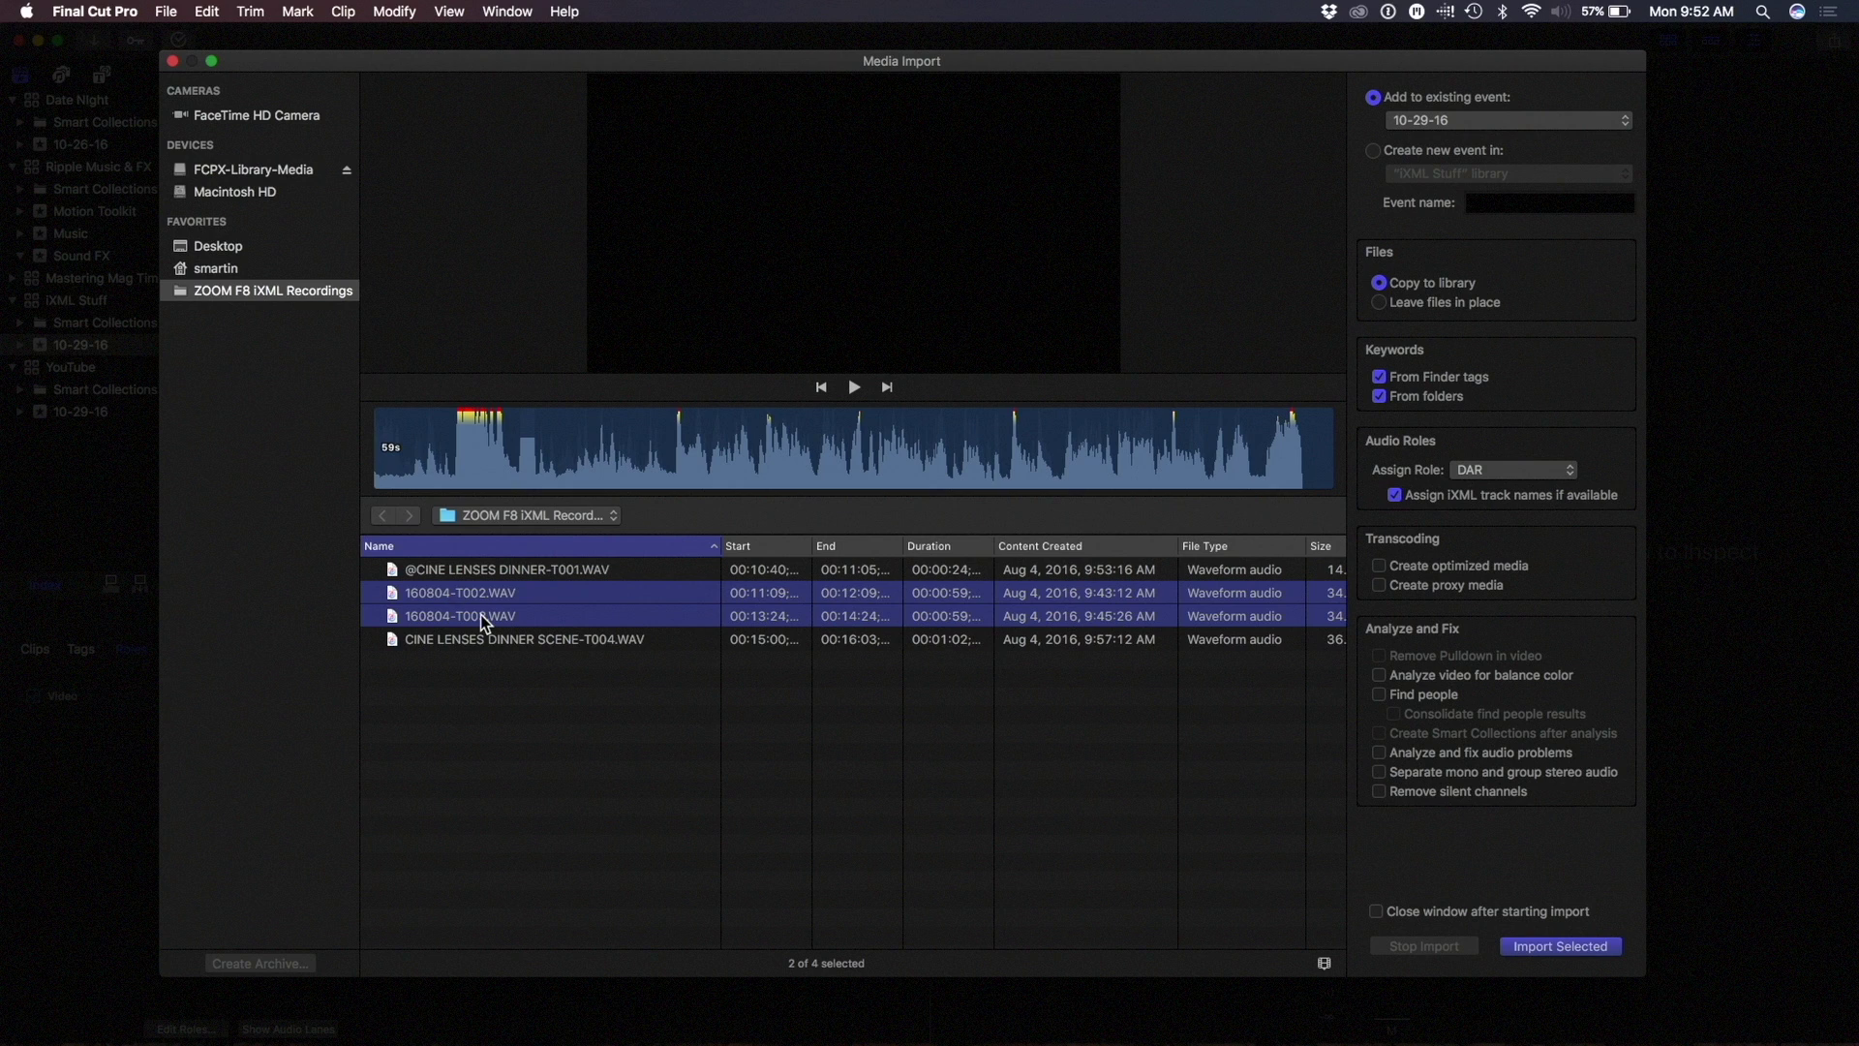
pyautogui.click(474, 648)
pyautogui.click(474, 596)
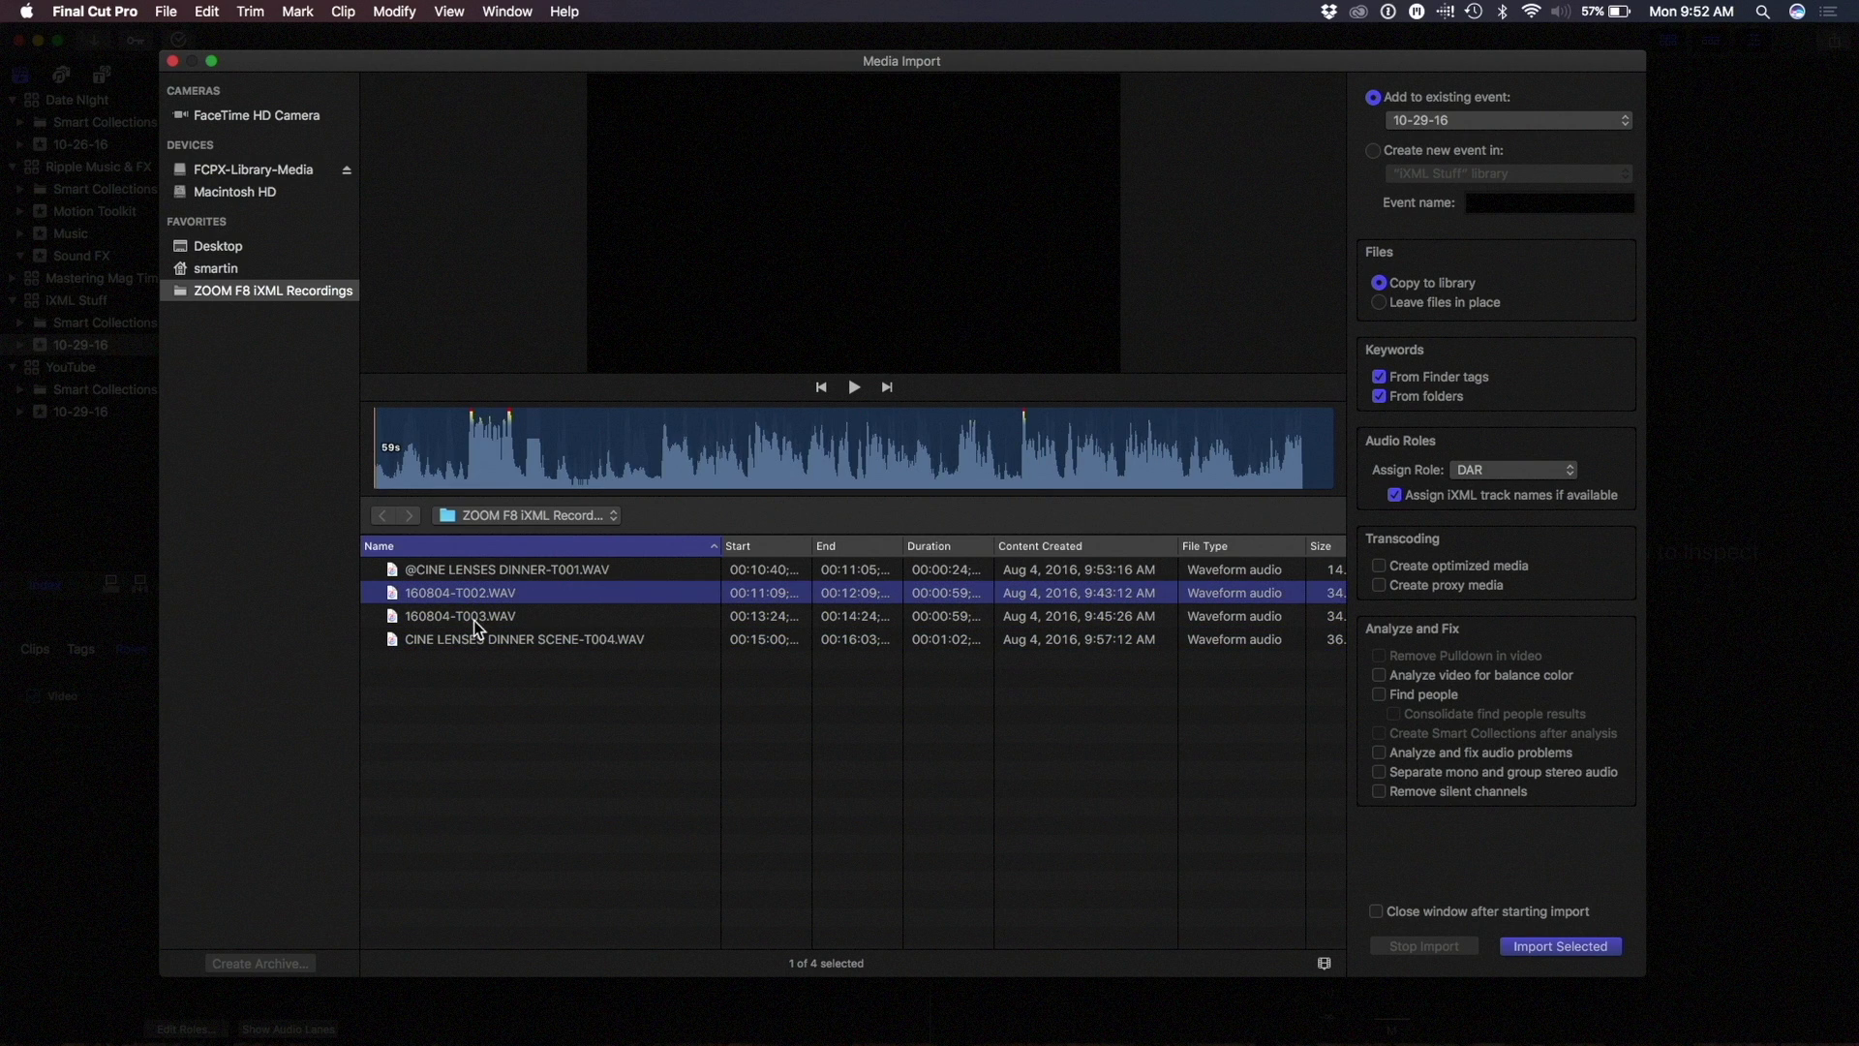
pyautogui.keyDown('shift'); pyautogui.click(475, 618); pyautogui.keyUp('shift')
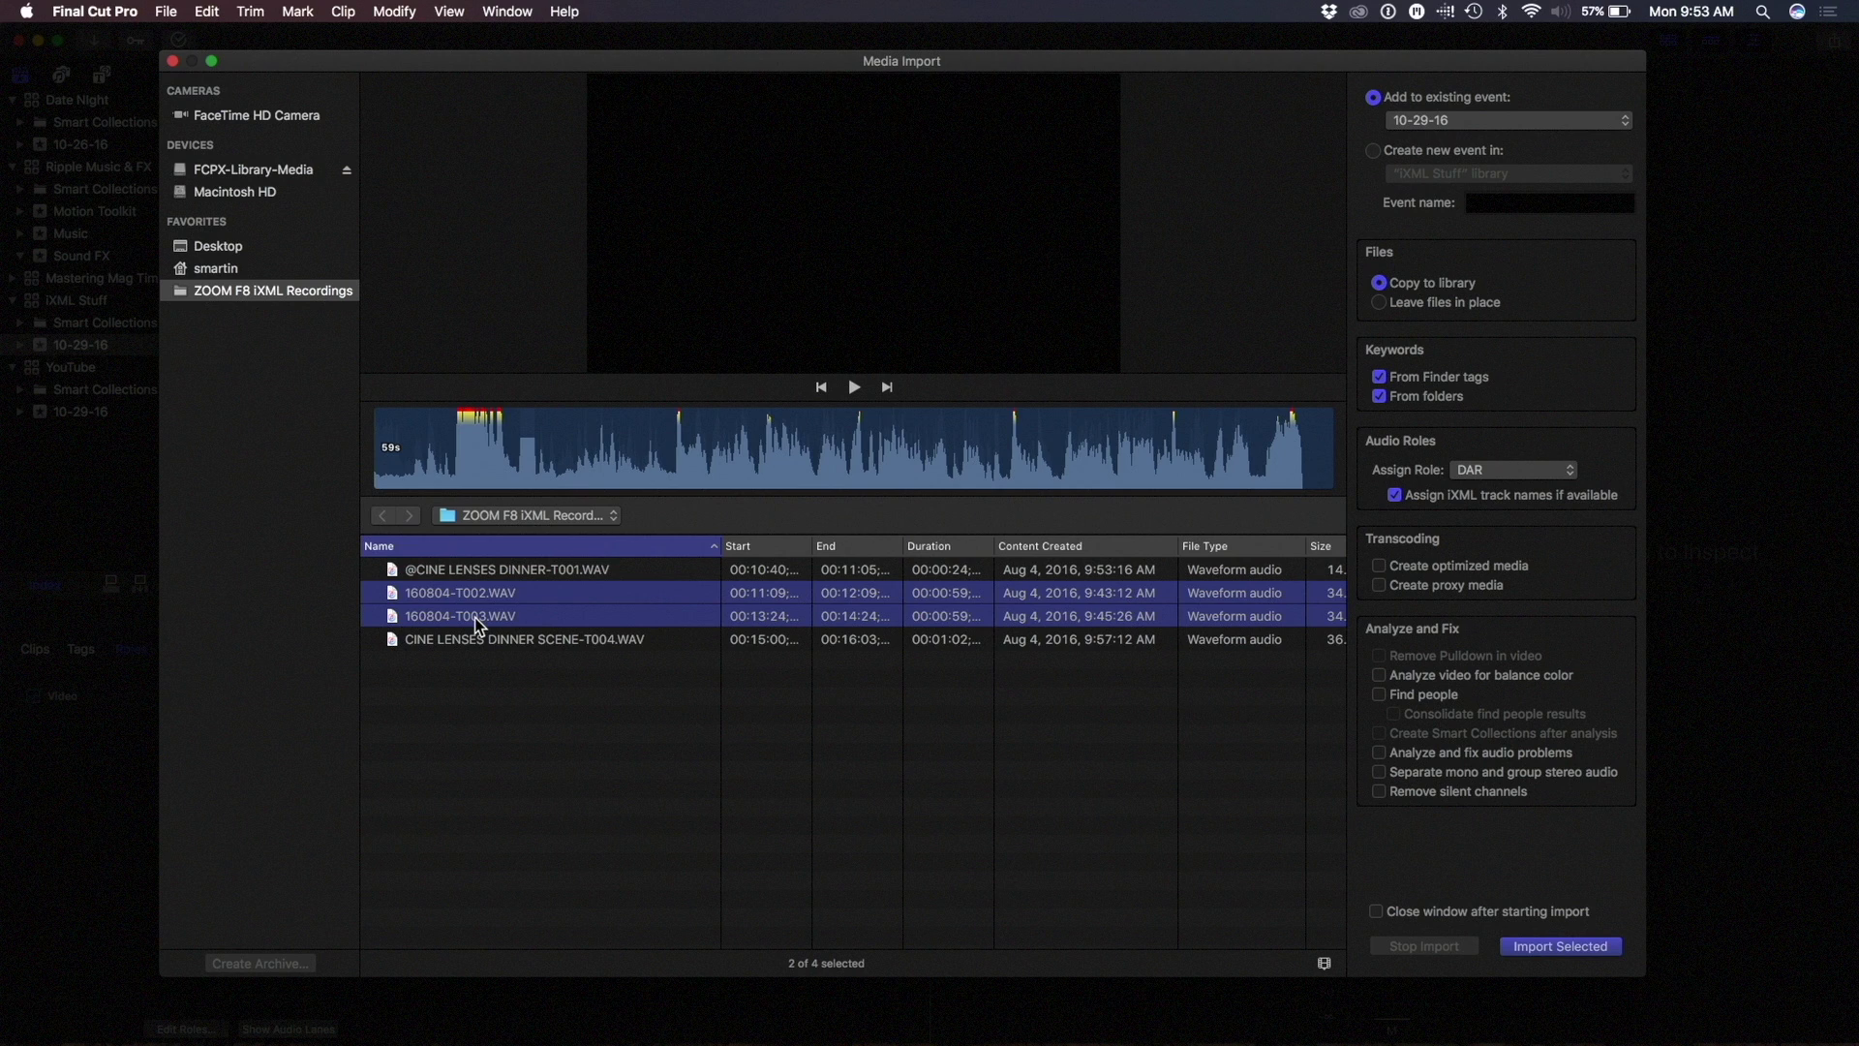
# Change the assigned role to Dialogue and import 160804-T002 and 160804-T003 into the 10-29-16 event.
pyautogui.click(1489, 469)
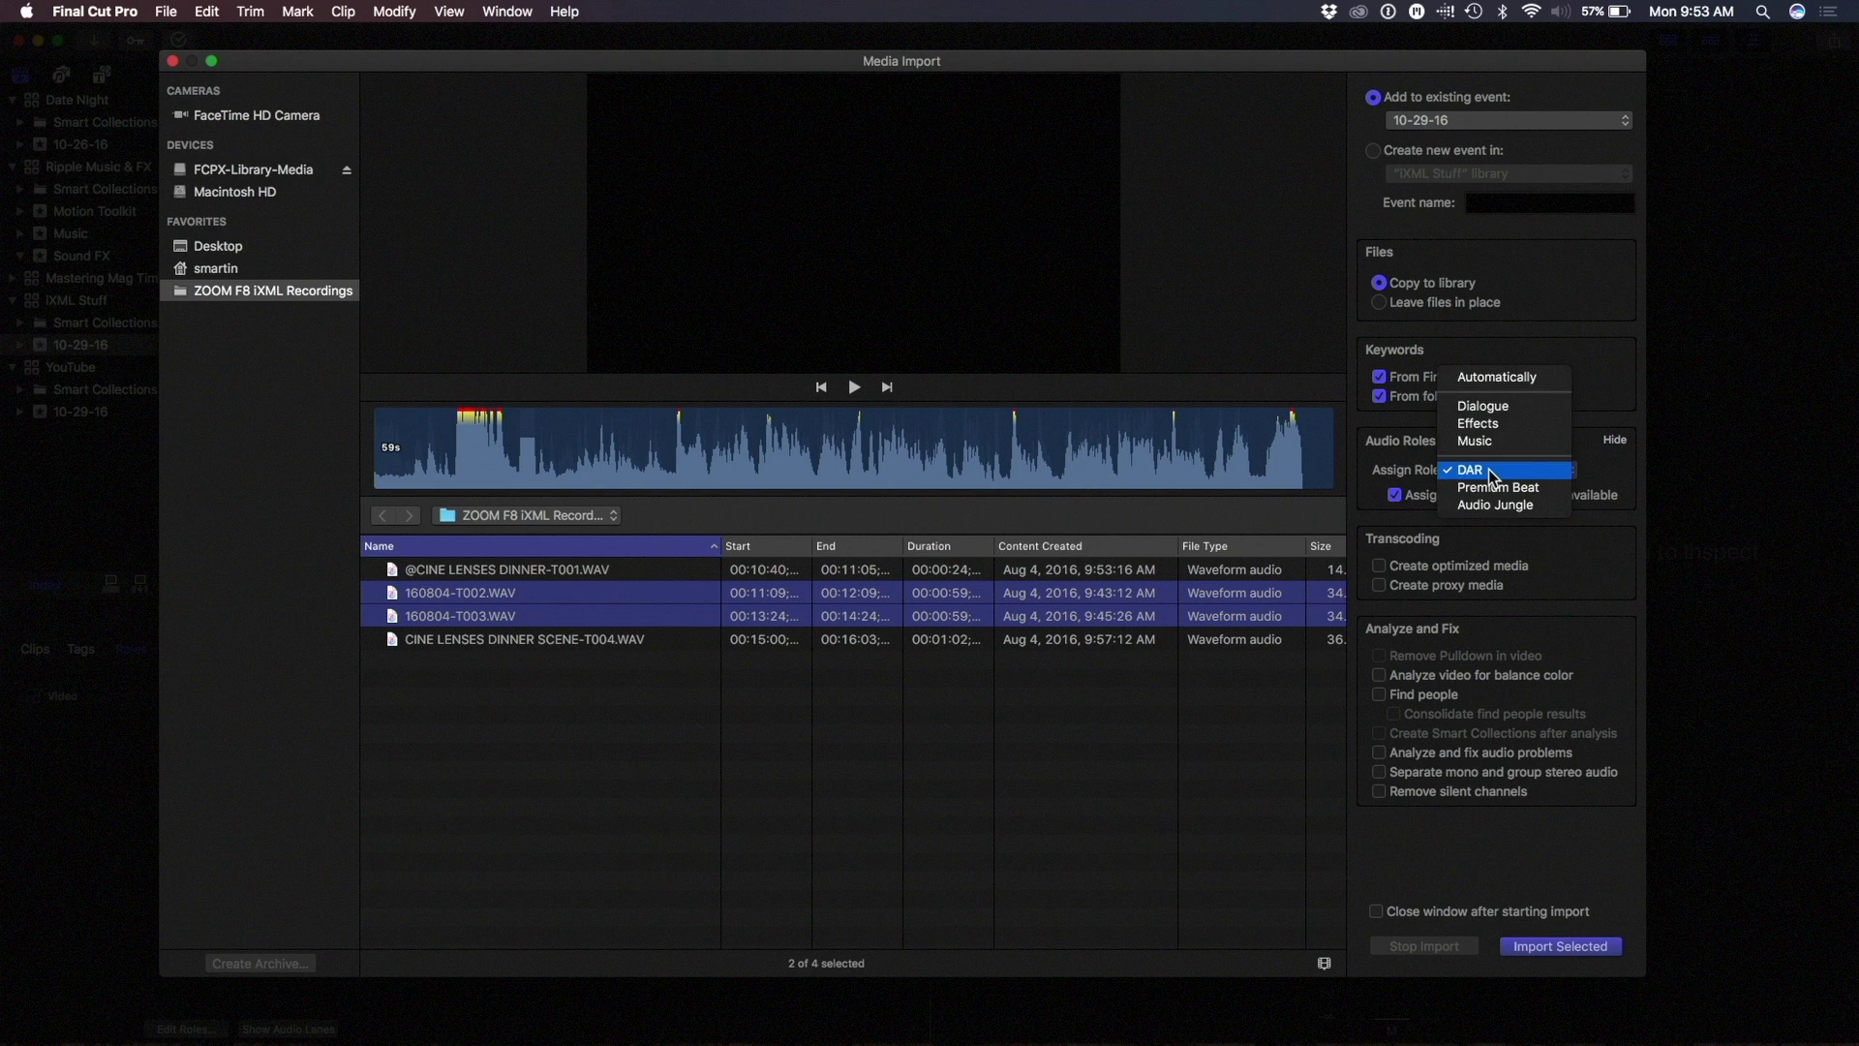
pyautogui.click(1484, 408)
pyautogui.click(1565, 947)
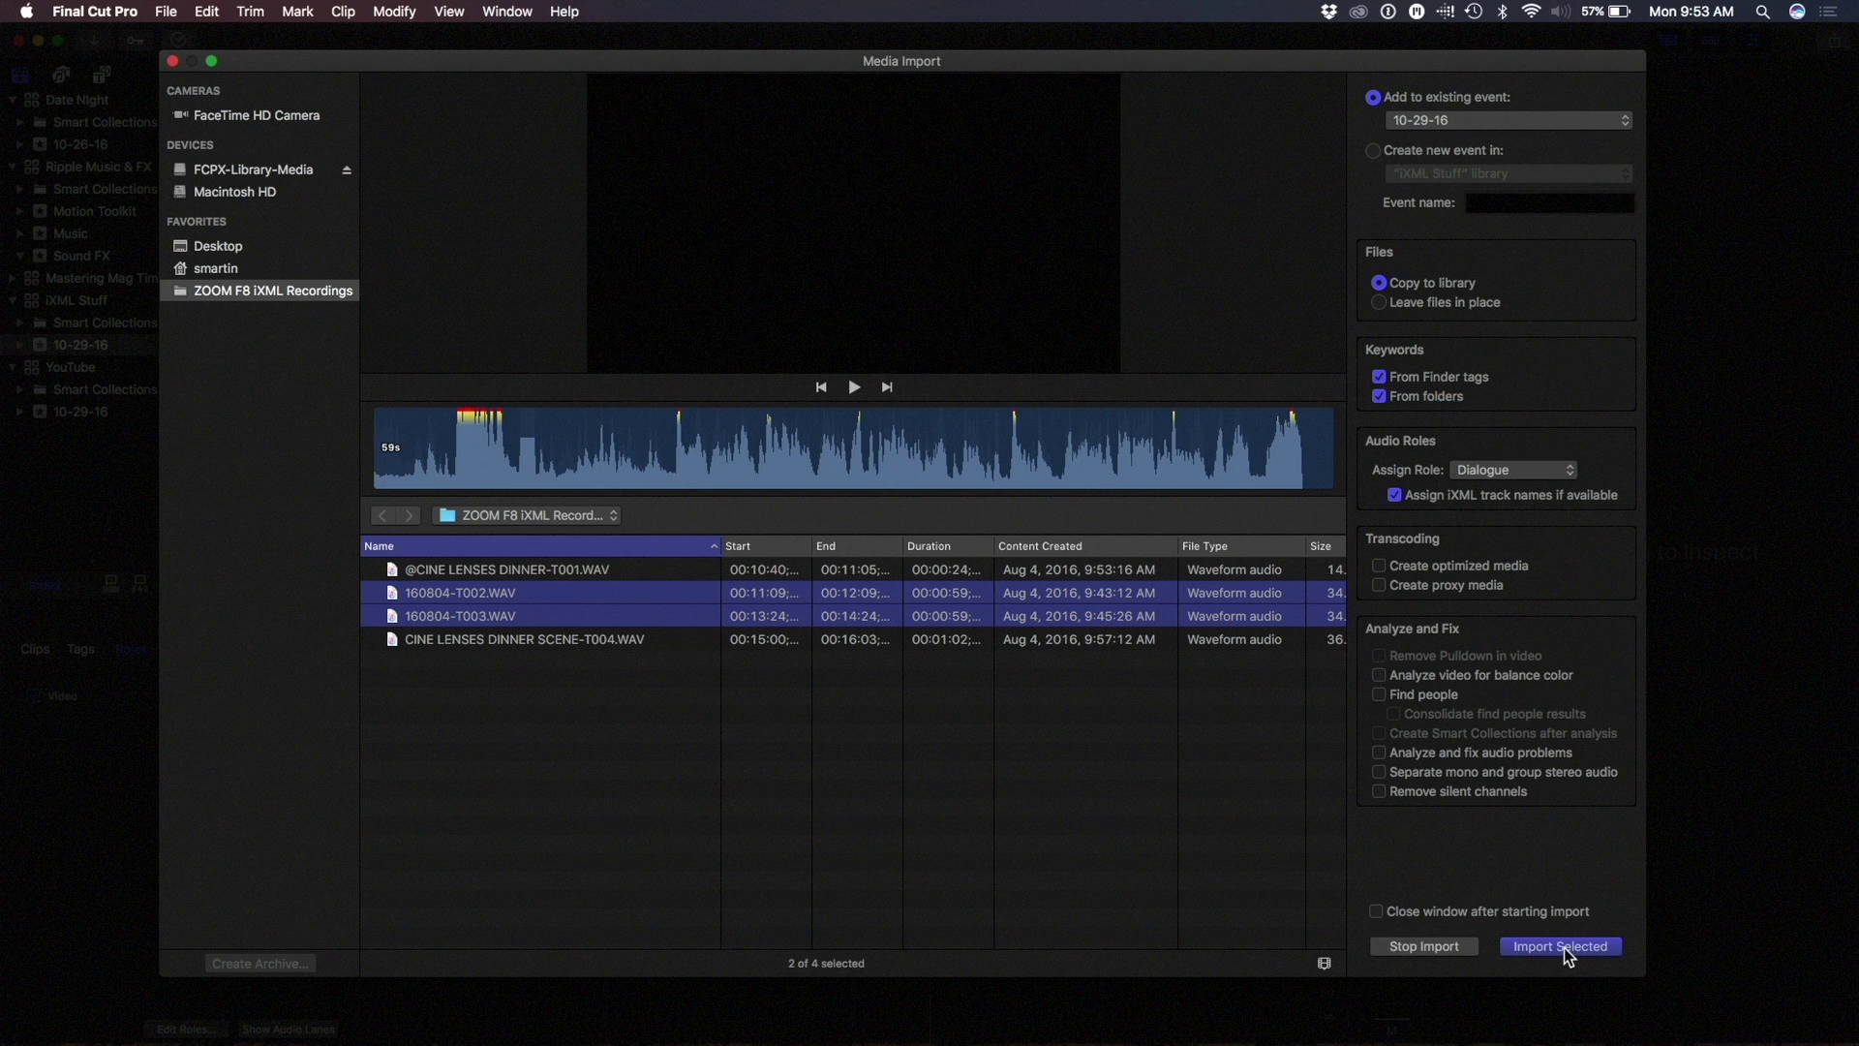
pyautogui.press('Escape')
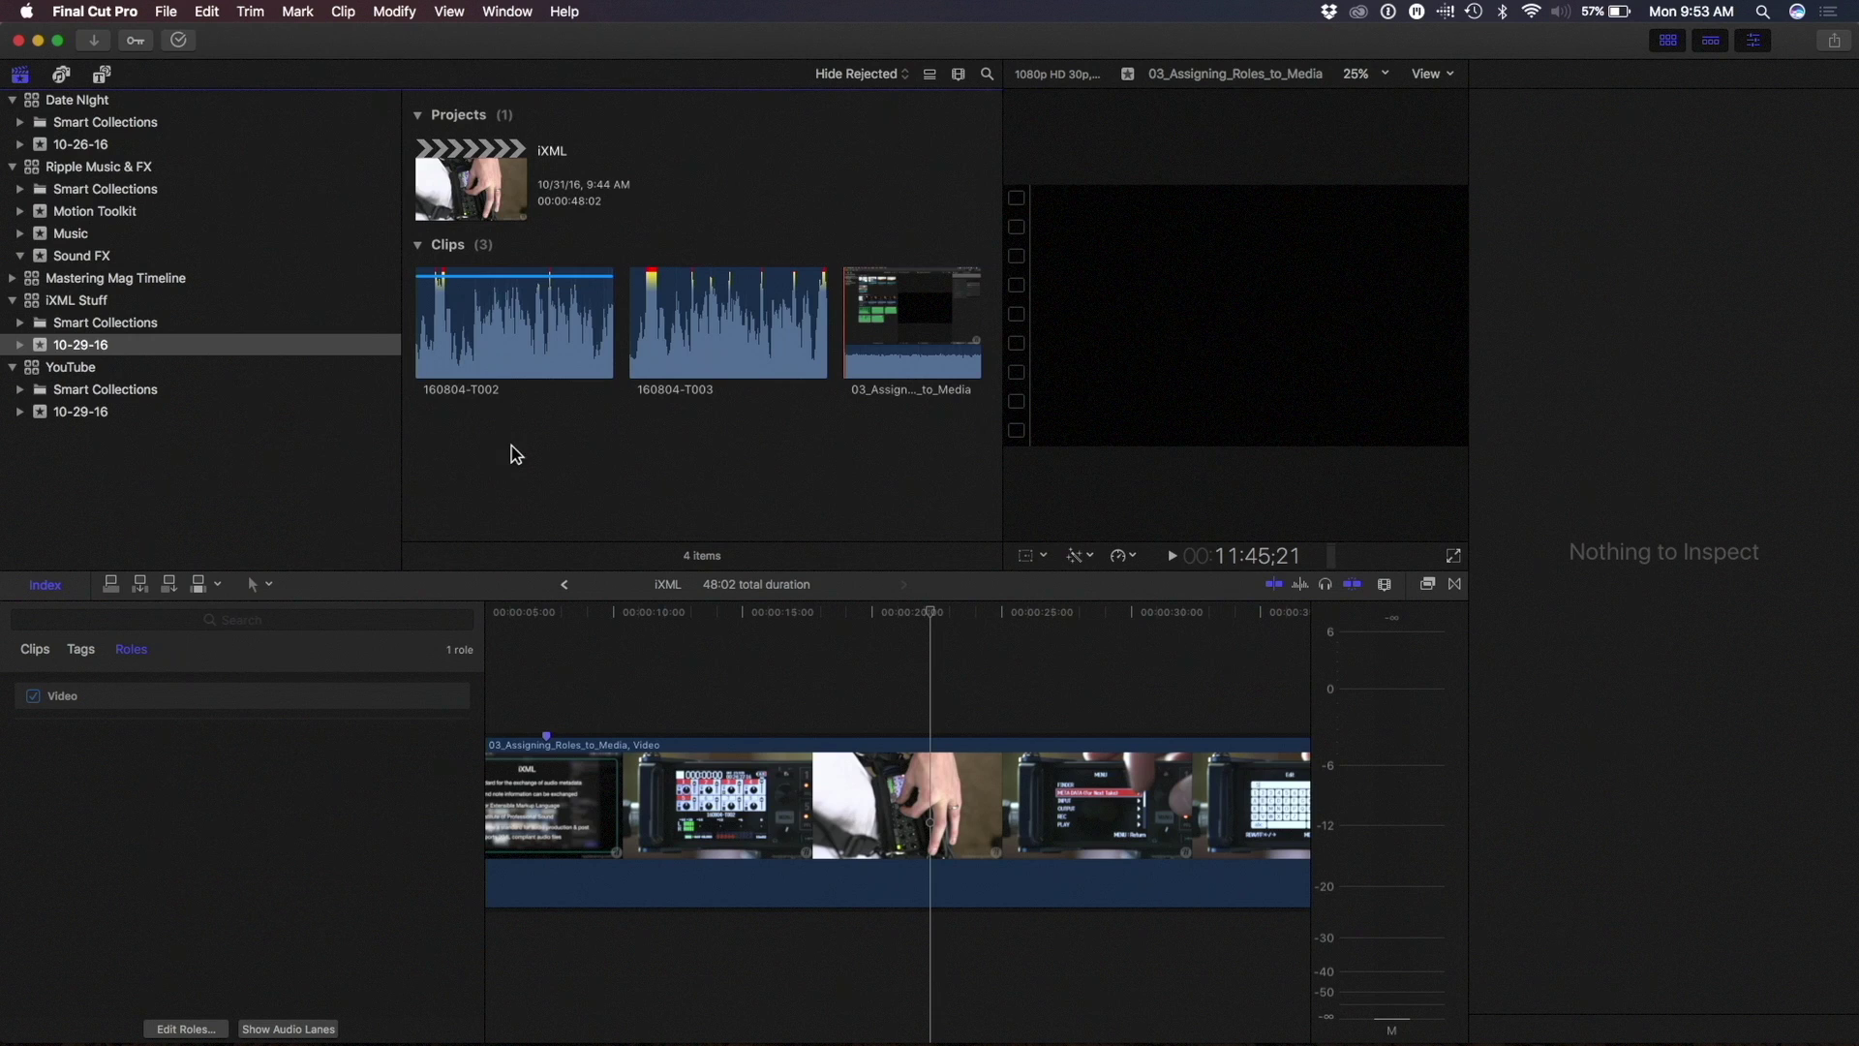
# Select 160804-T002 and audition its JILL, STEVE and SPENCER channels in the Audio inspector.
pyautogui.click(515, 366)
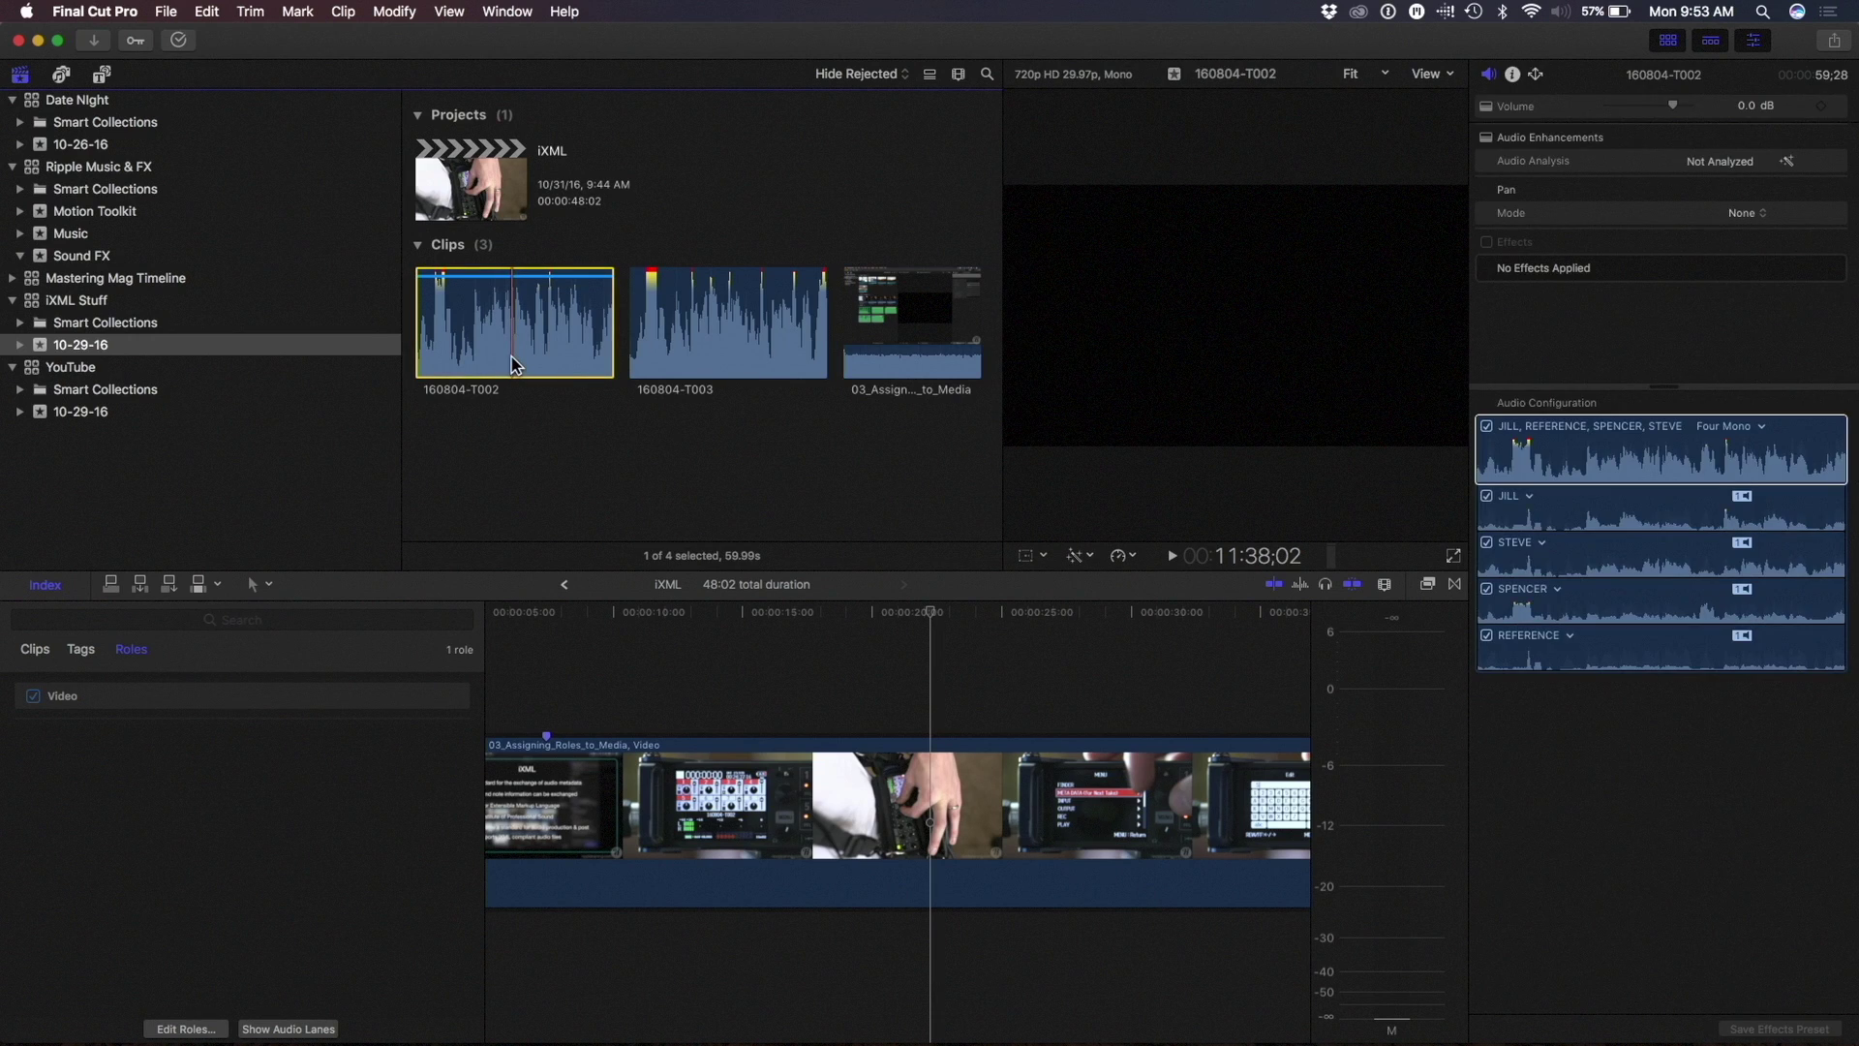
pyautogui.click(1715, 550)
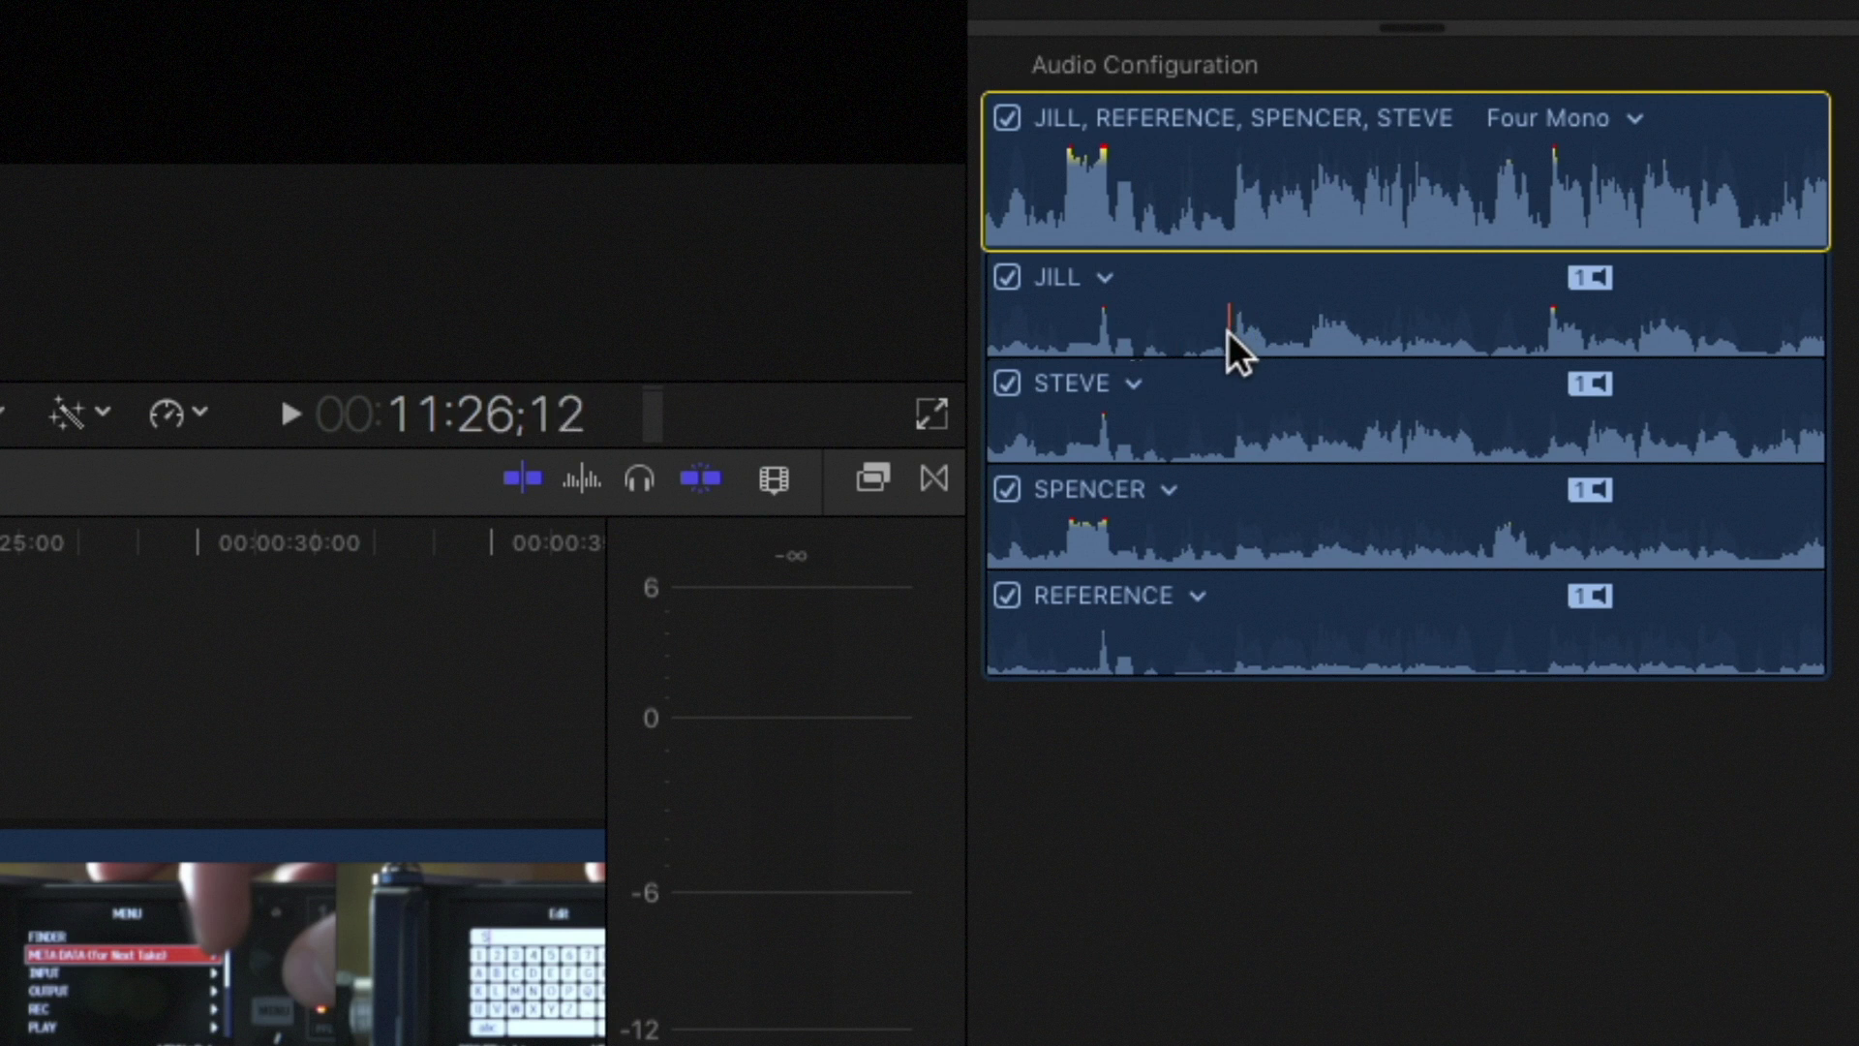
pyautogui.press('space')
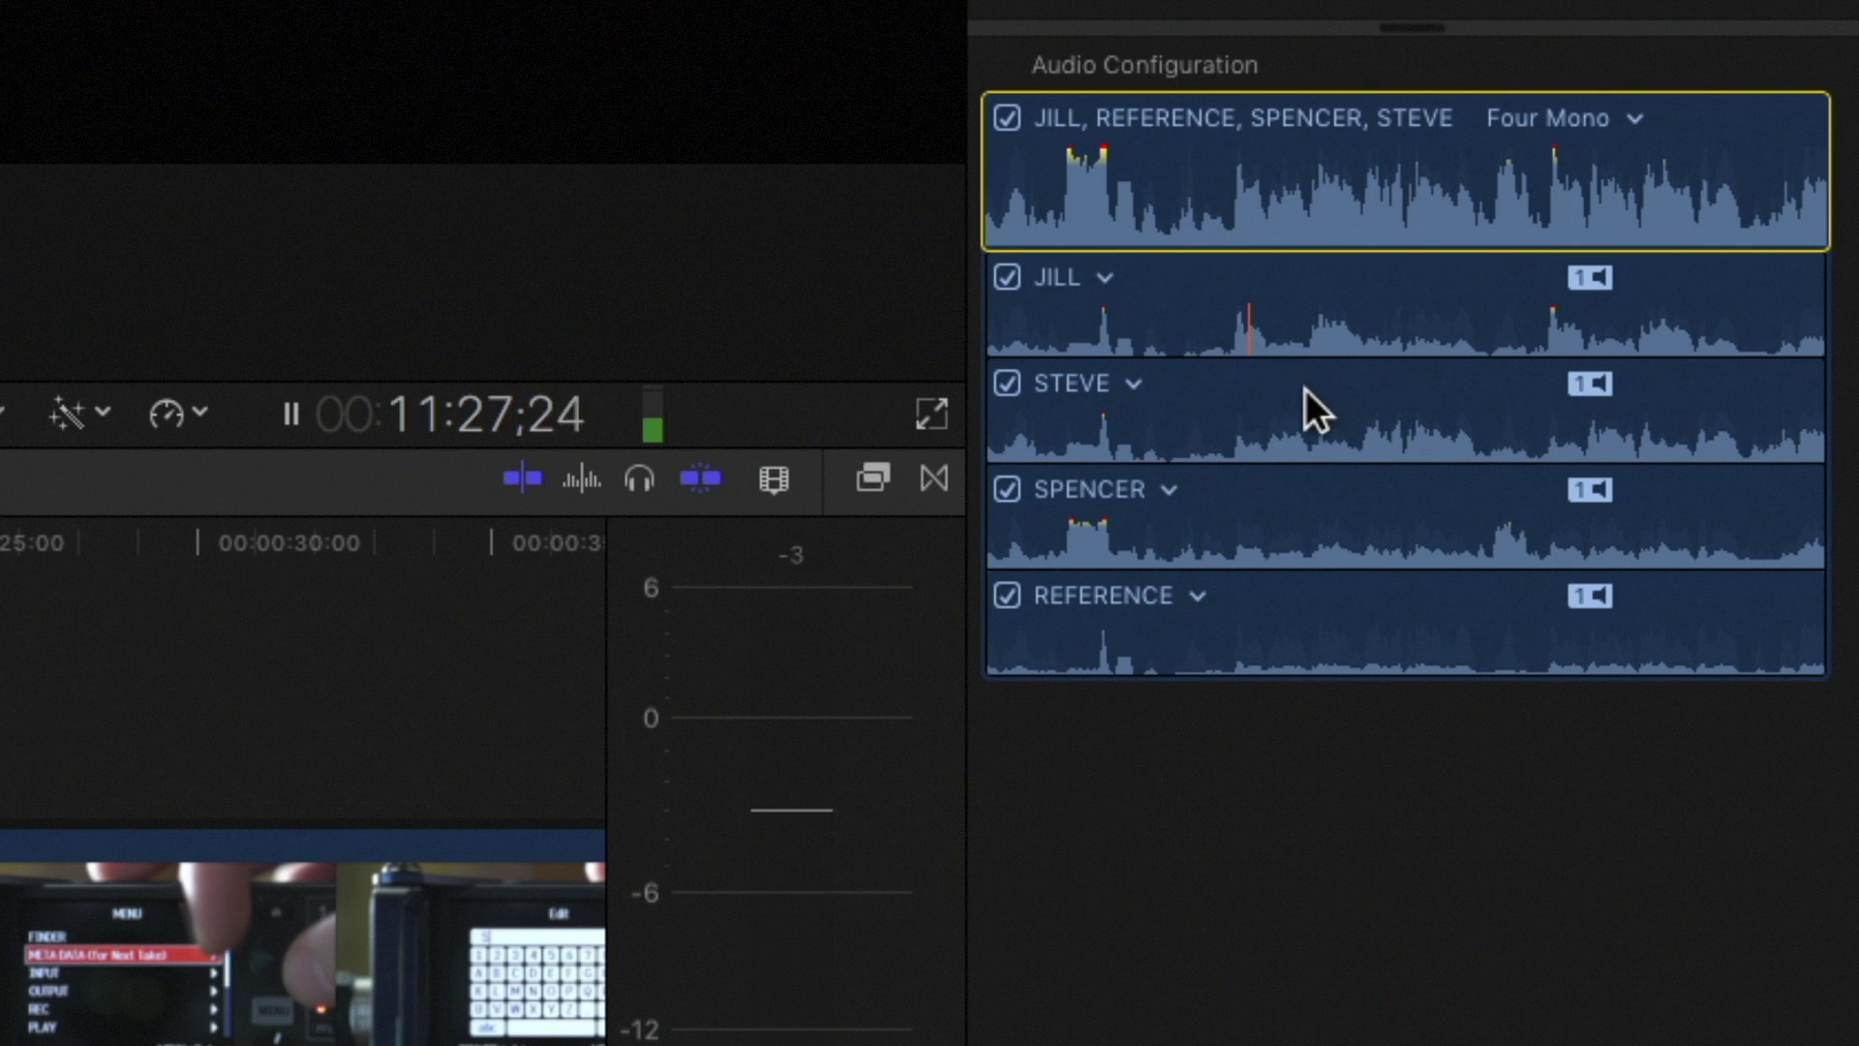
pyautogui.press('space')
pyautogui.press('space')
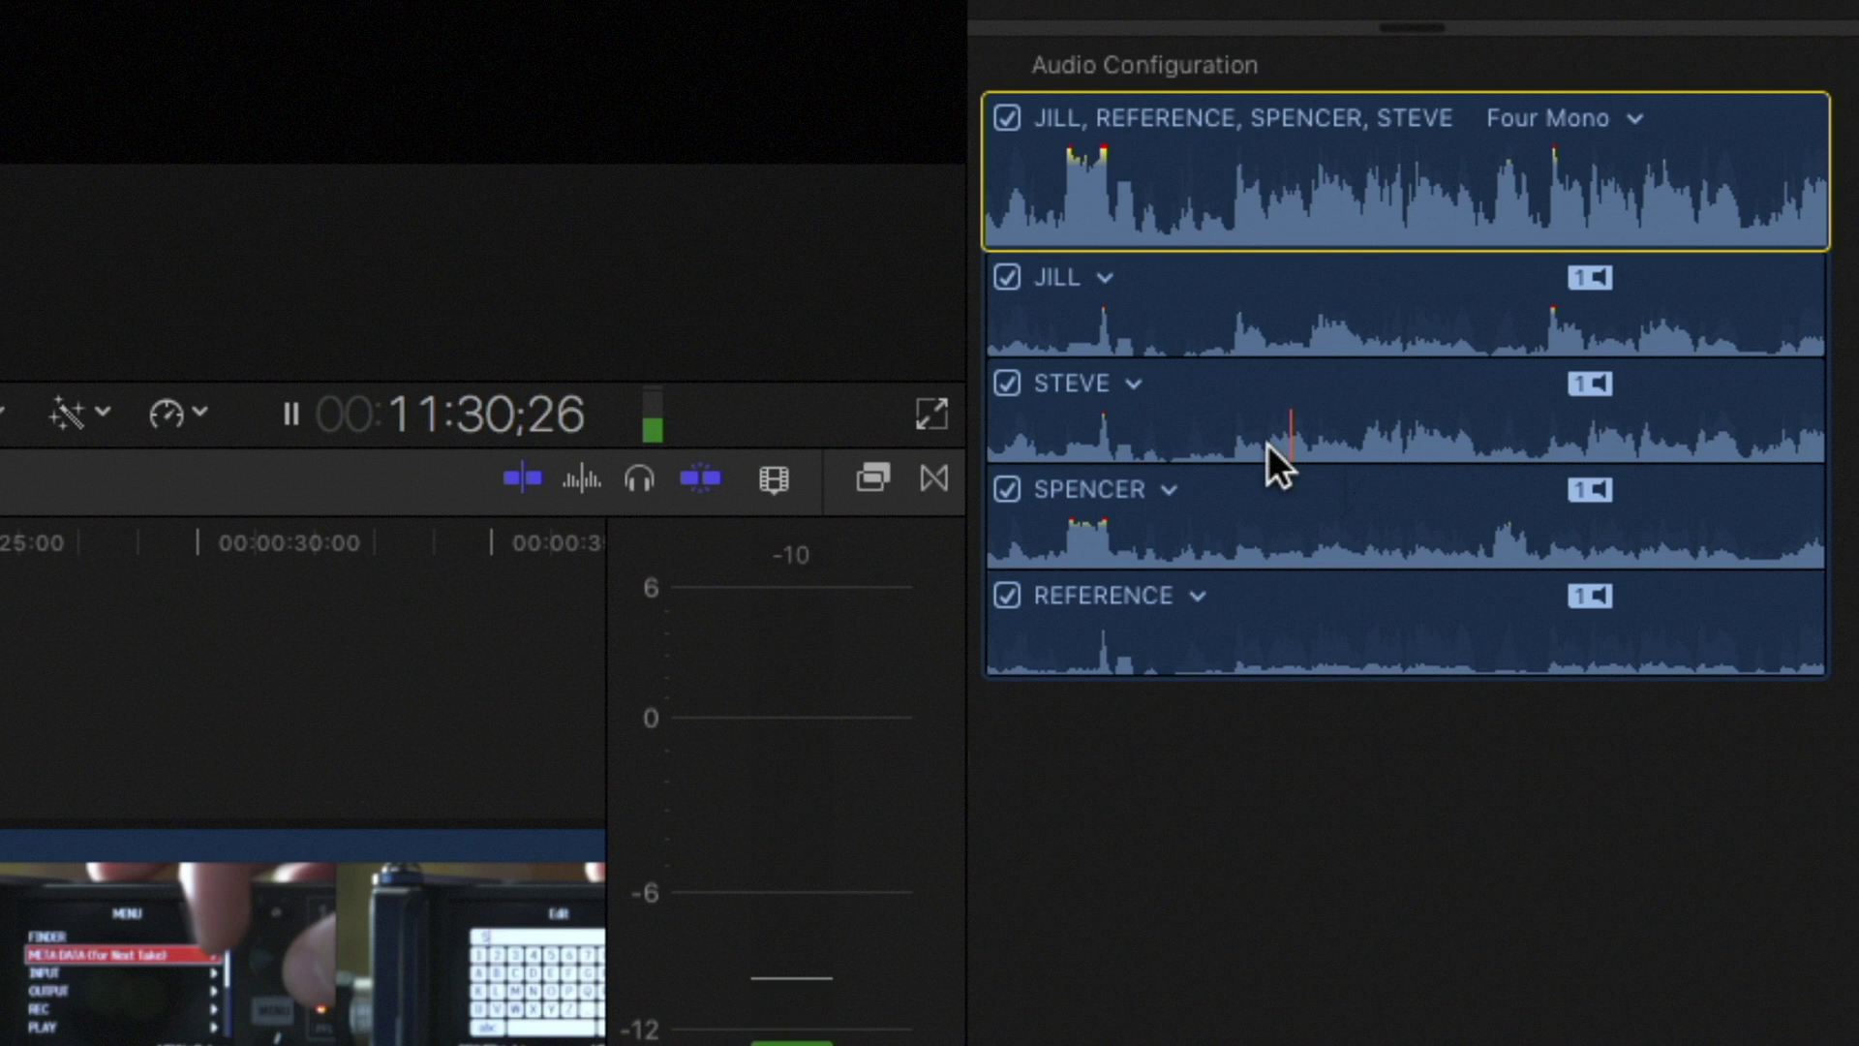
pyautogui.press('space')
pyautogui.press('space')
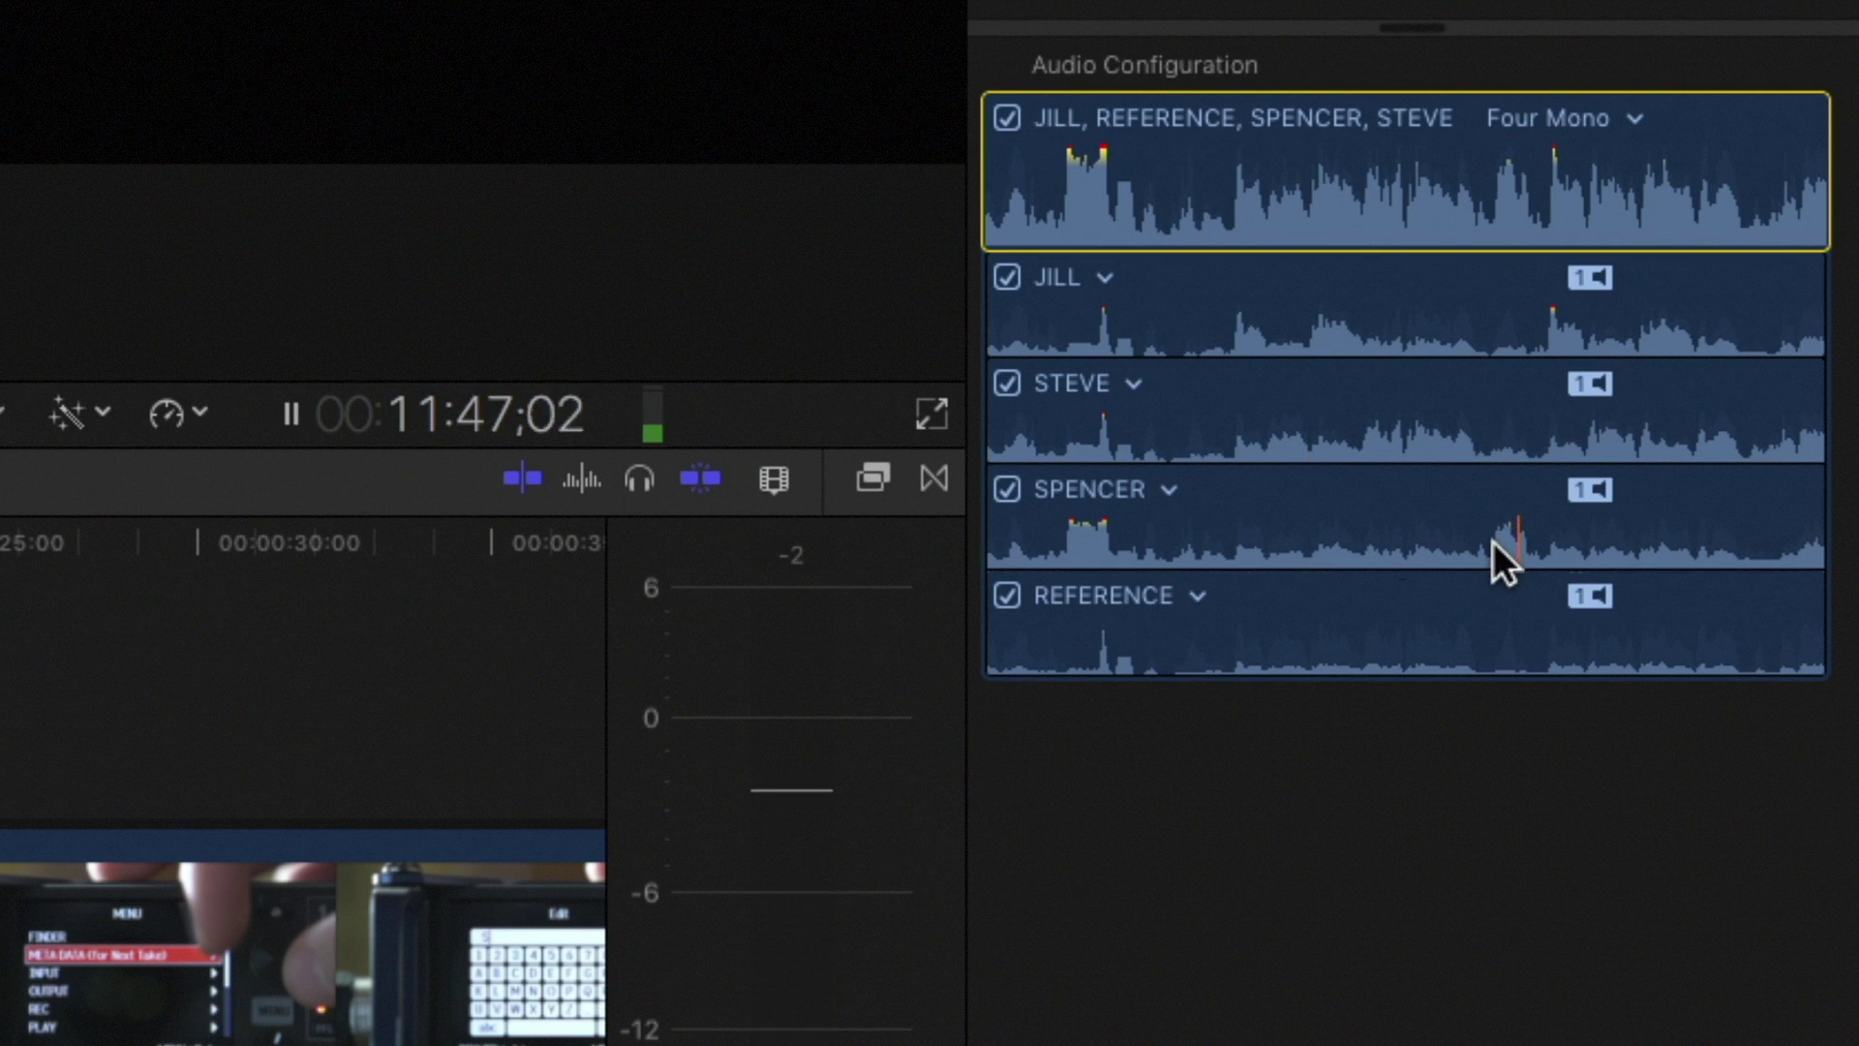
pyautogui.press('space')
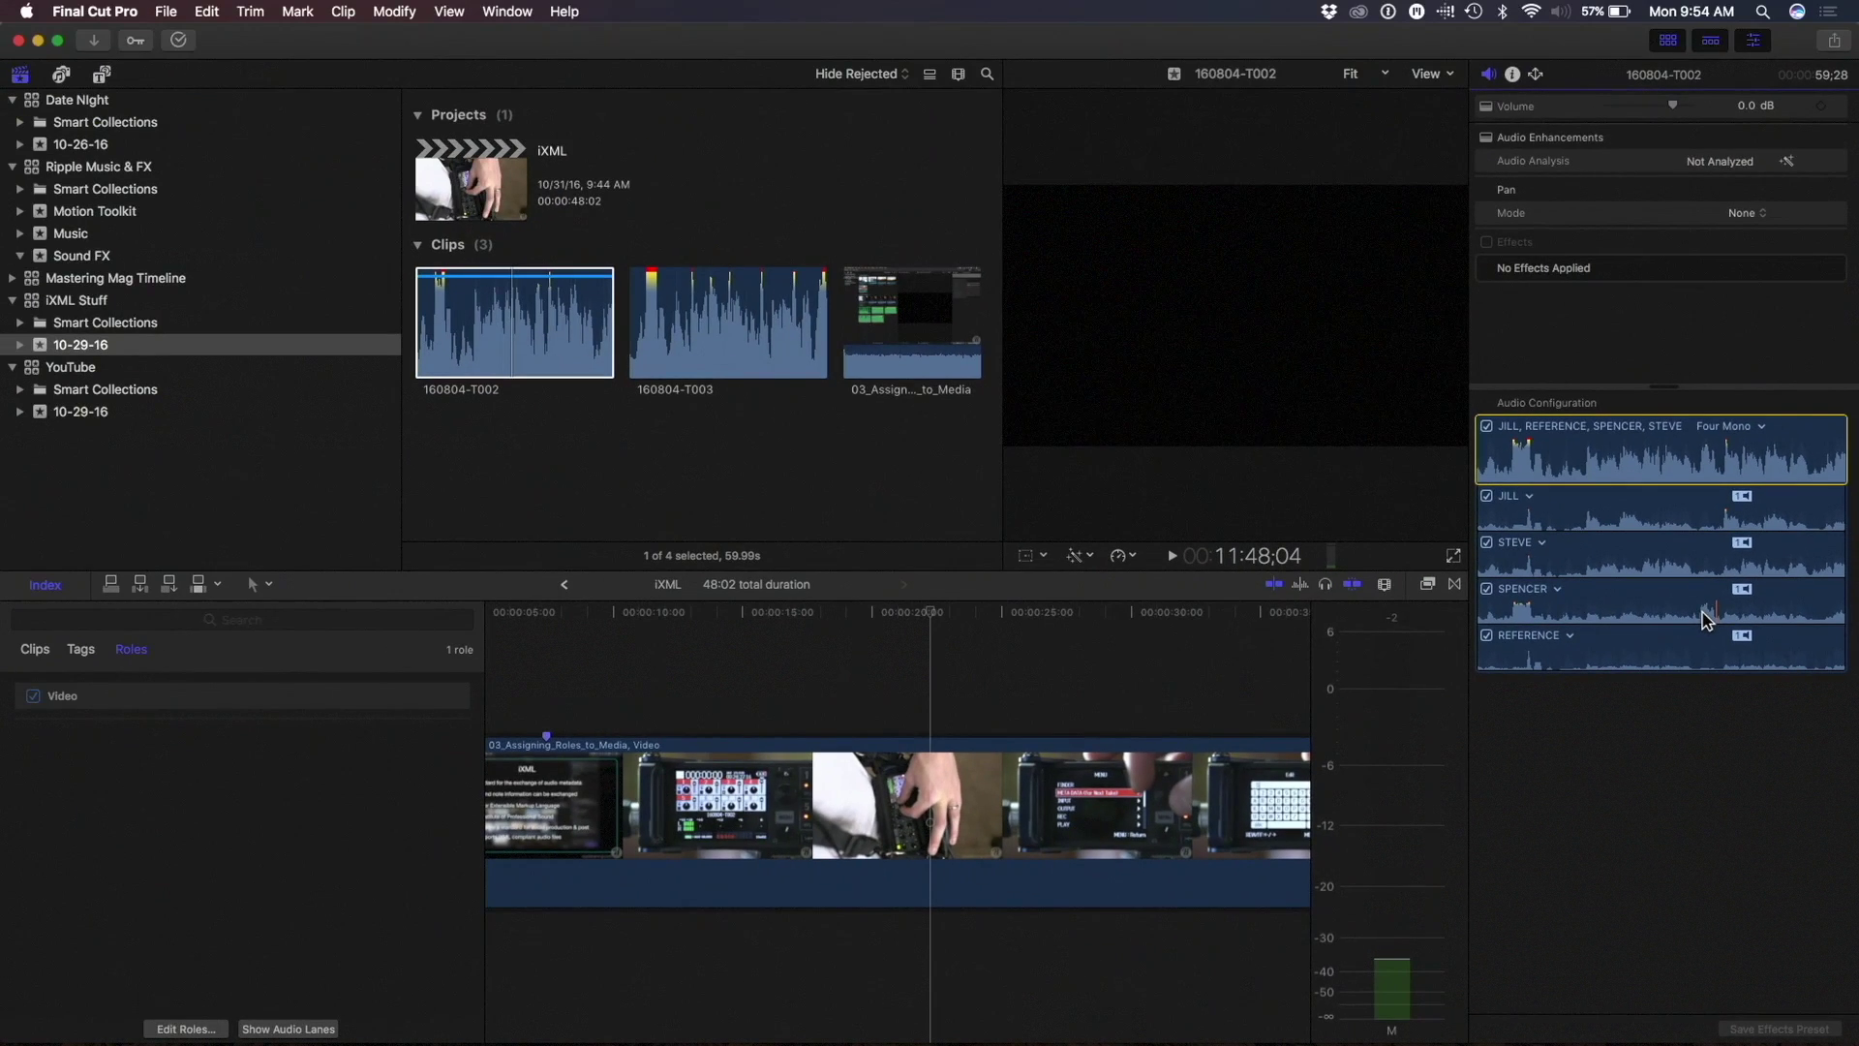
# Fit the timeline with Shift-Z and append 160804-T002 to the iXML project.
pyautogui.click(1083, 678)
pyautogui.hotkey('shift', 'z')
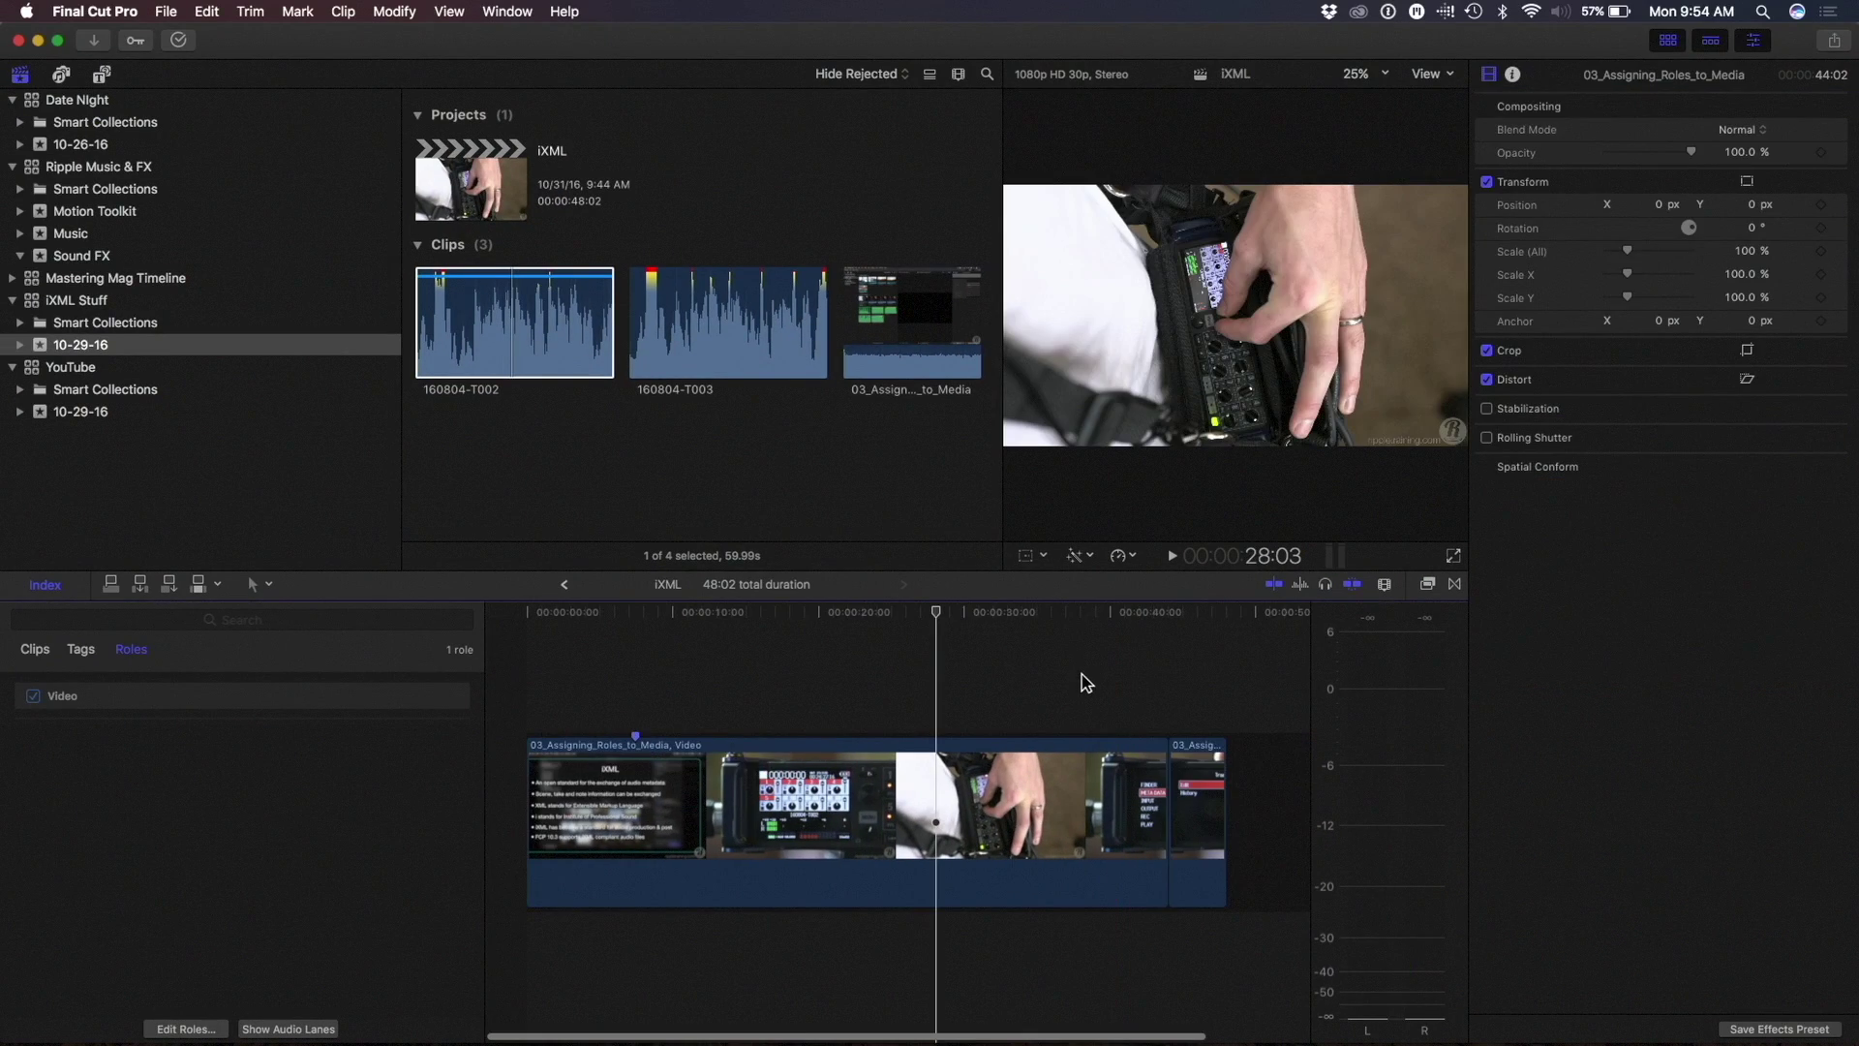
pyautogui.click(580, 295)
pyautogui.press('e')
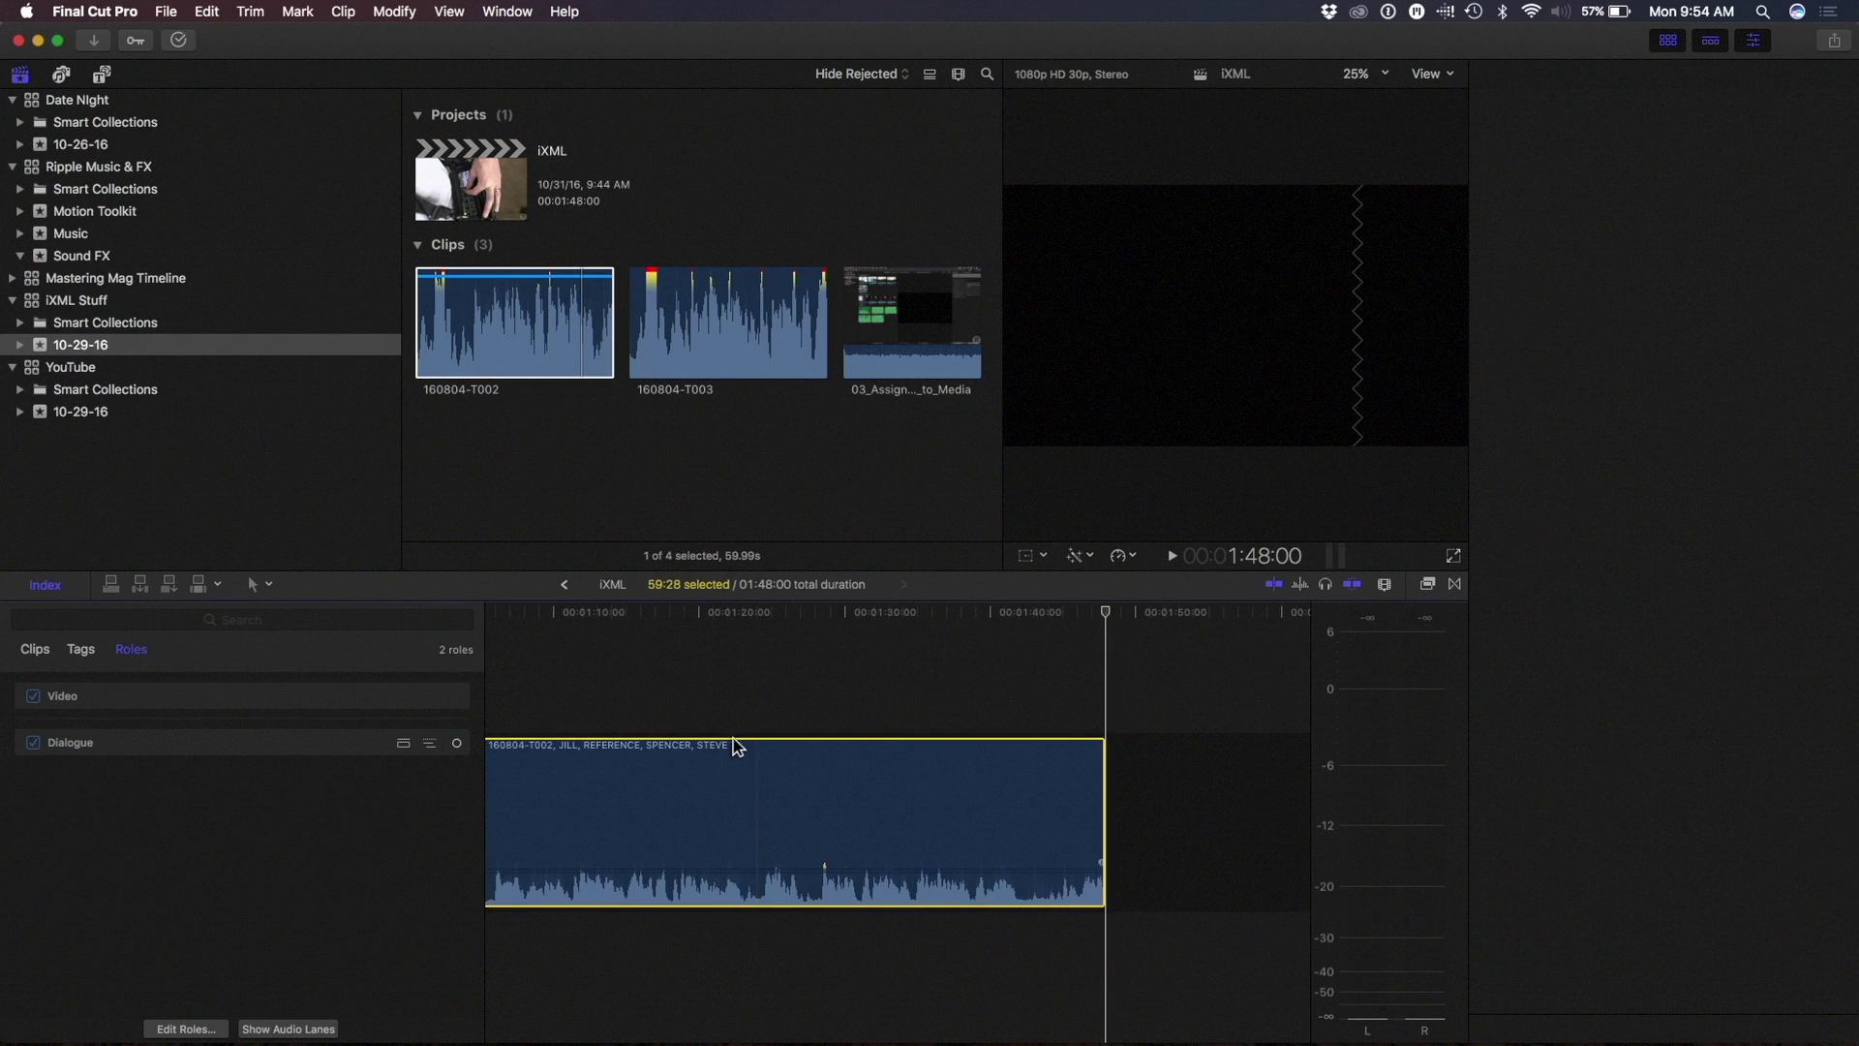
# Show Dialogue subrole lanes for JILL, REFERENCE, SPENCER and STEVE.
pyautogui.click(429, 743)
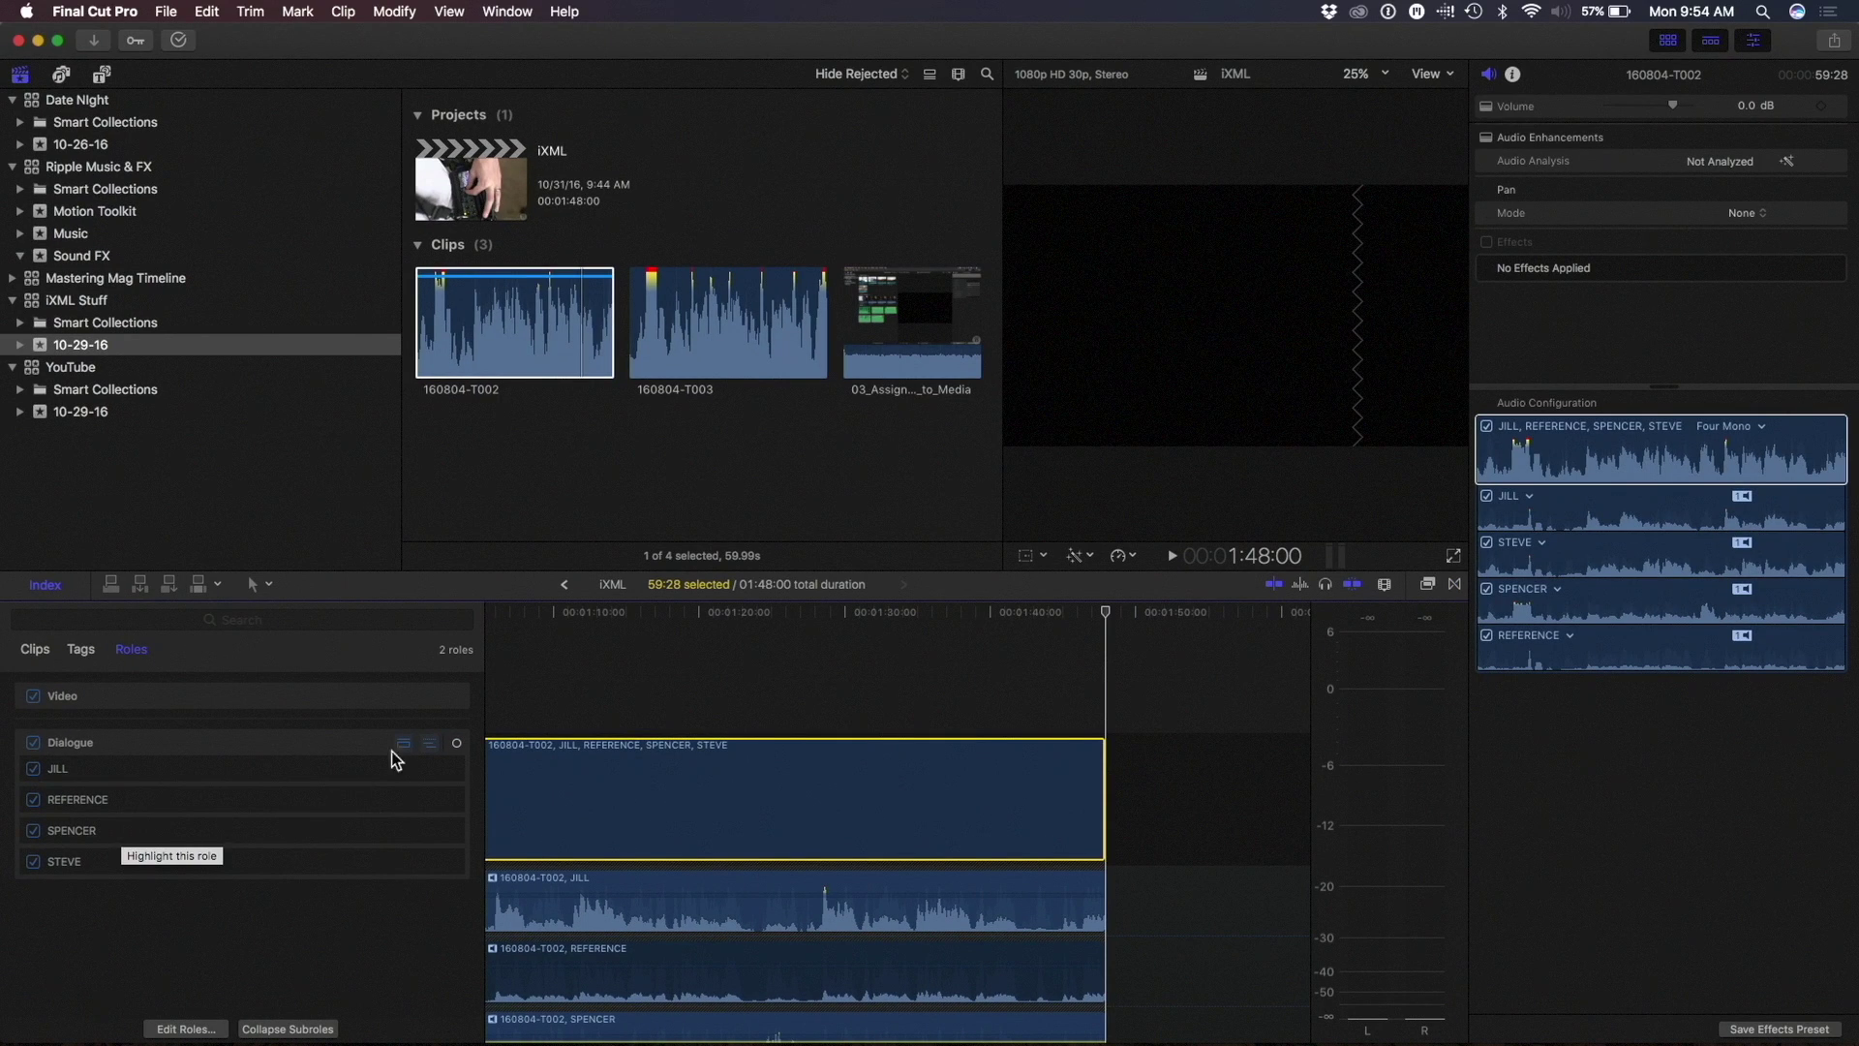
pyautogui.scroll(-5, 648, 838)
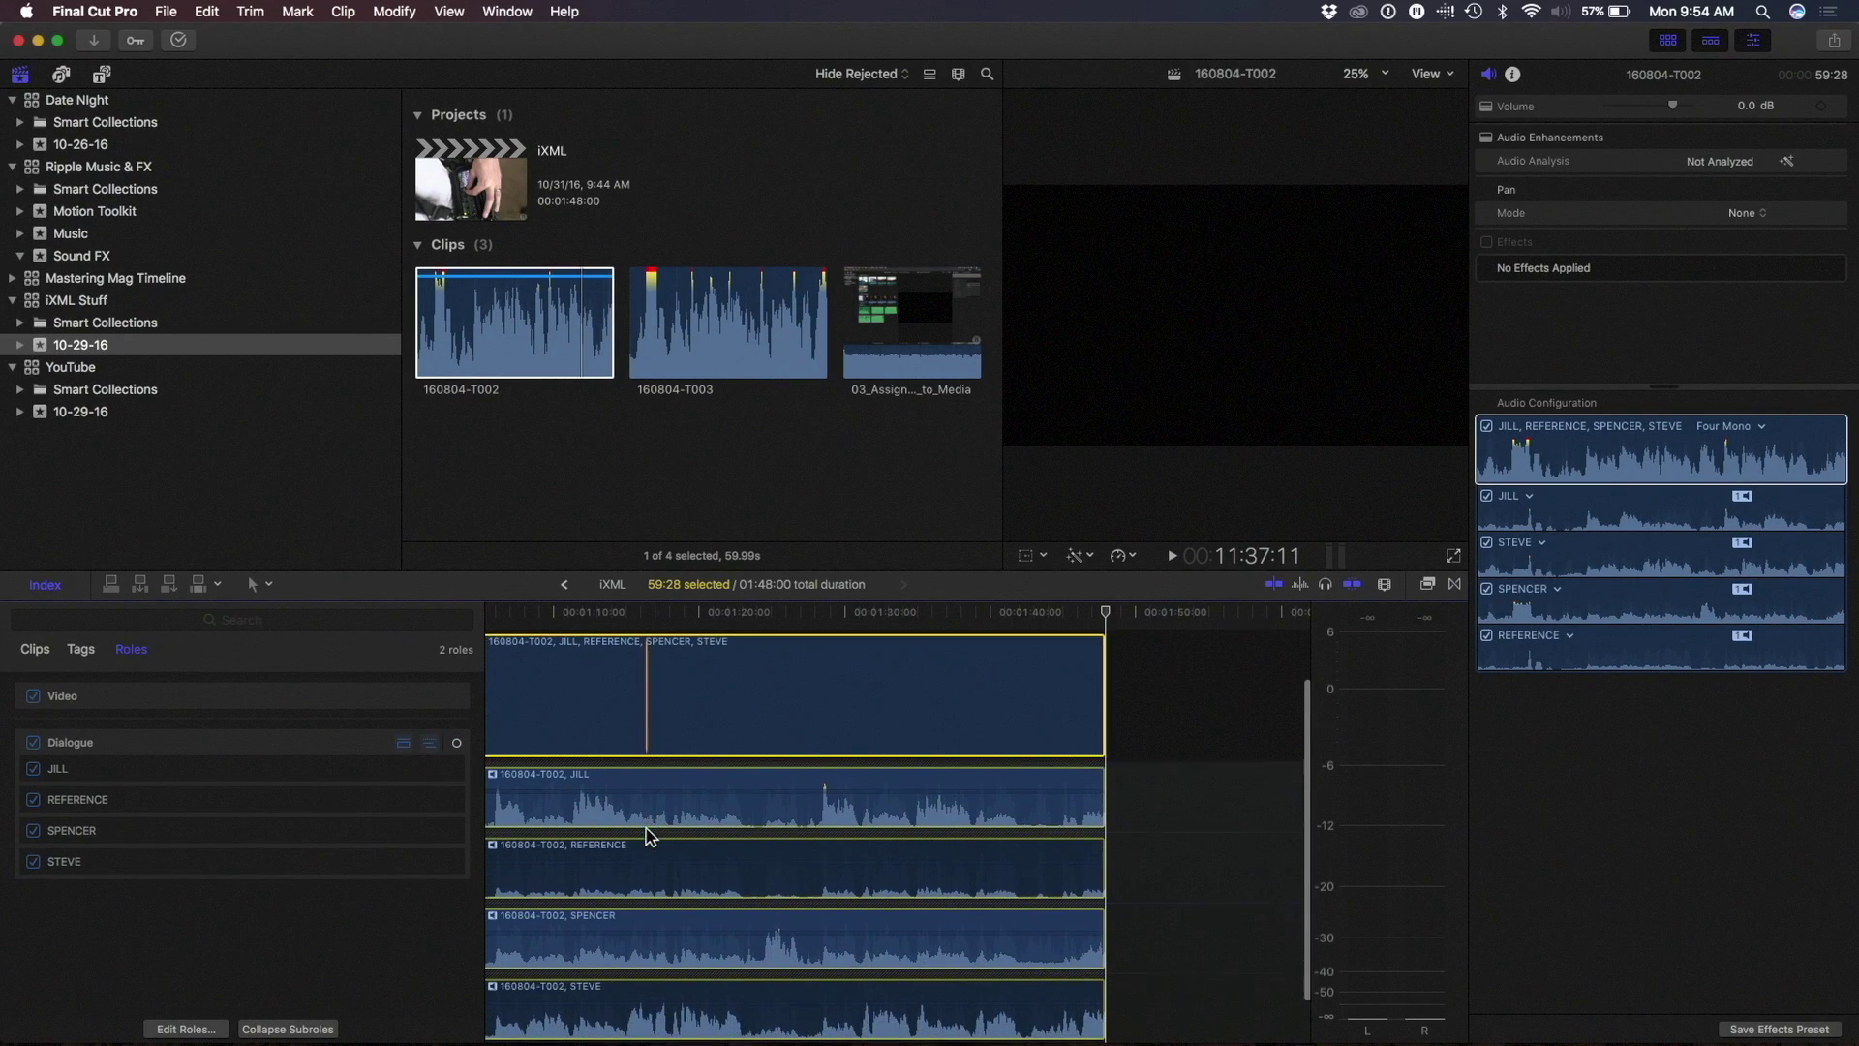
pyautogui.scroll(-2, 649, 838)
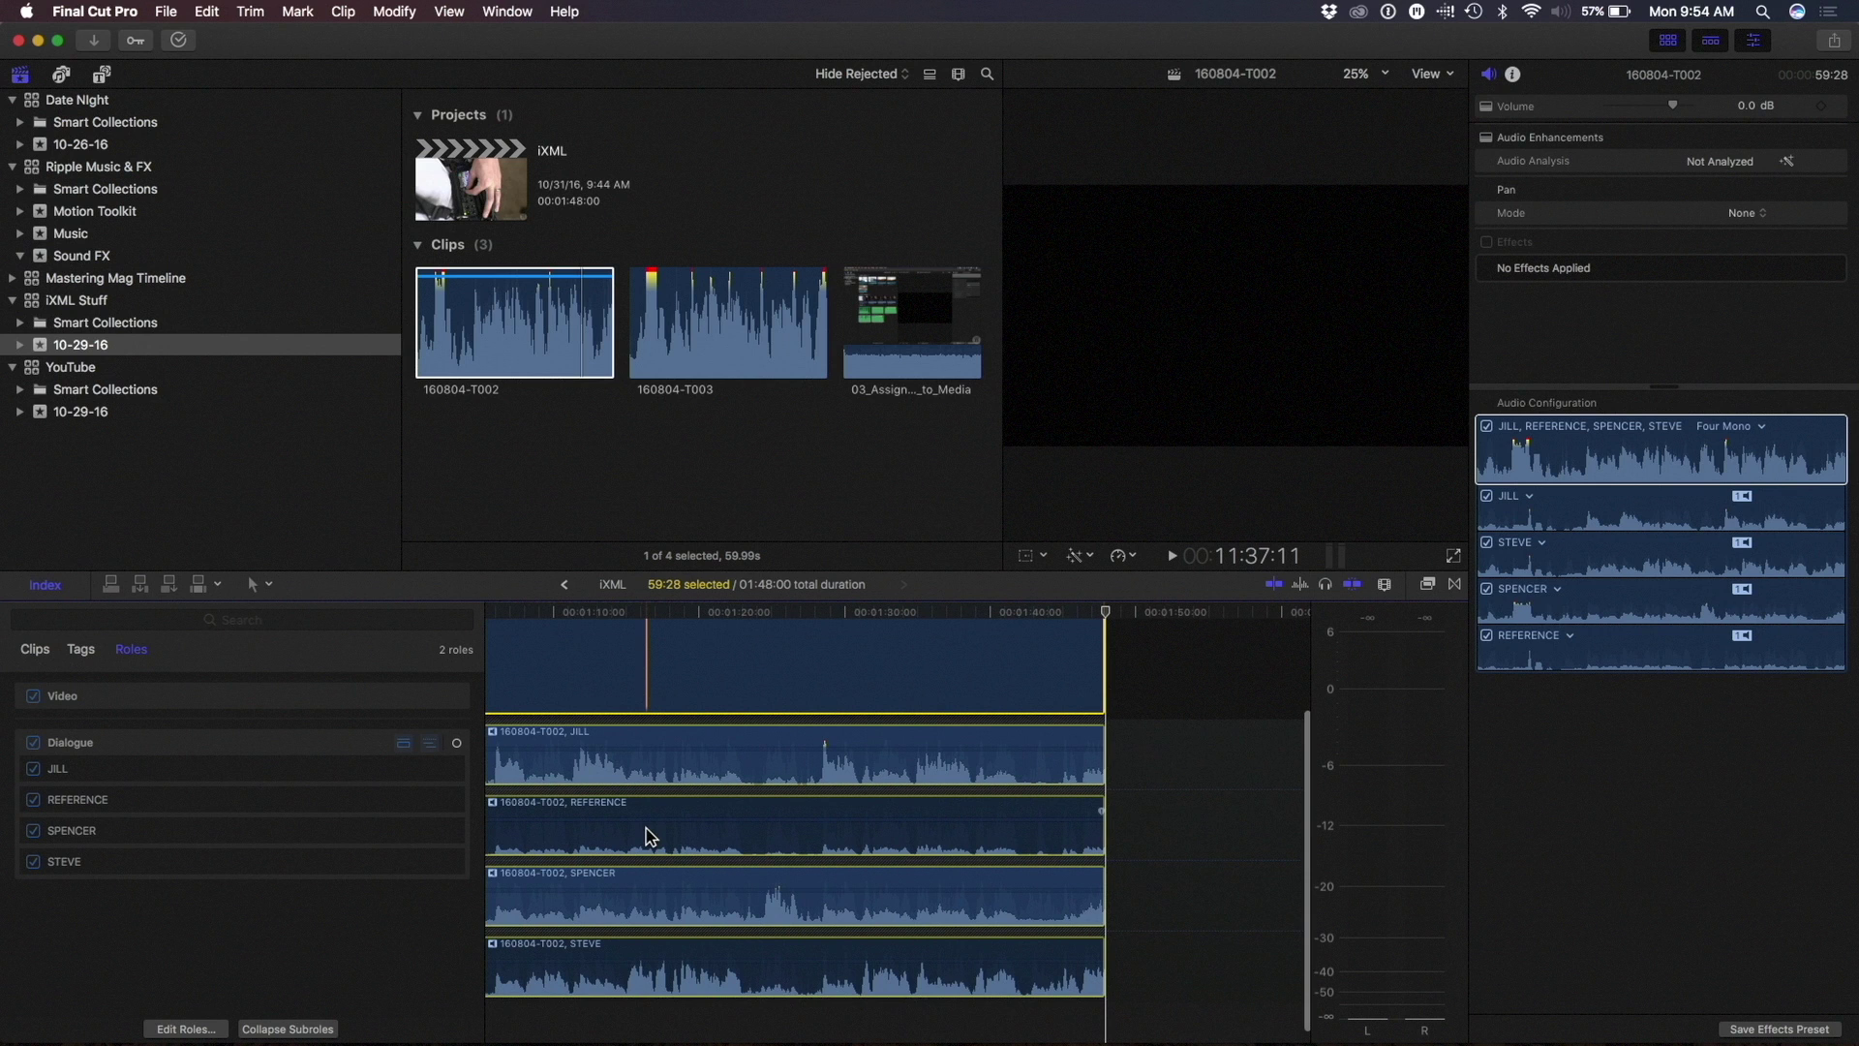